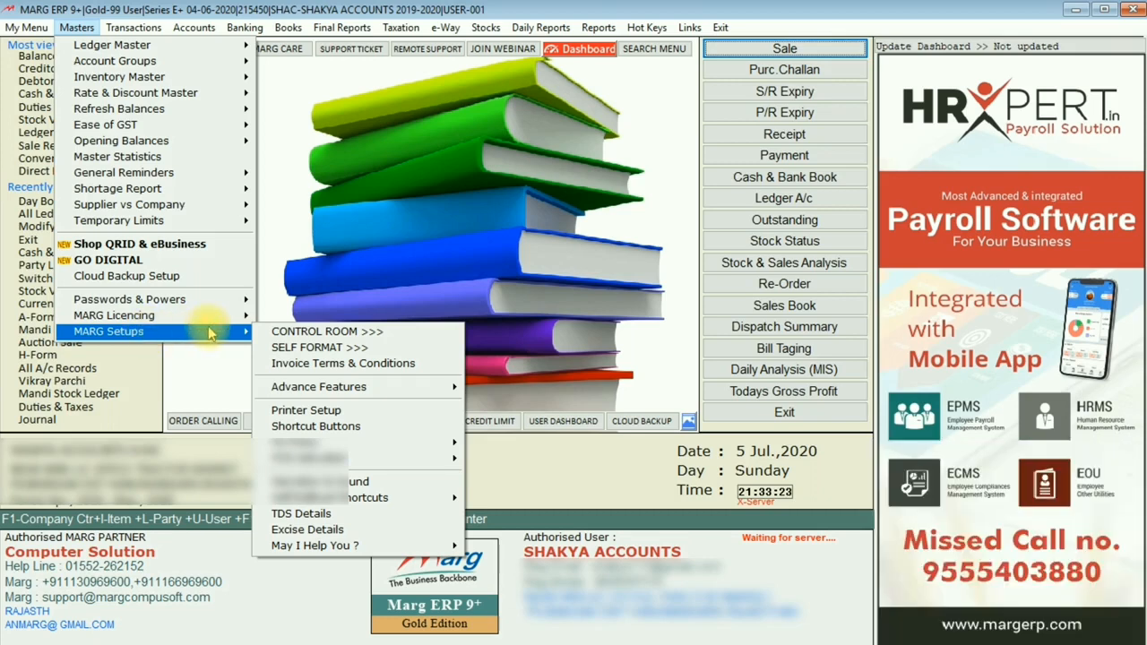
Open the Self Format setup and enter the software-provider password
{"action": "left_click", "coordinate": [300, 349]}
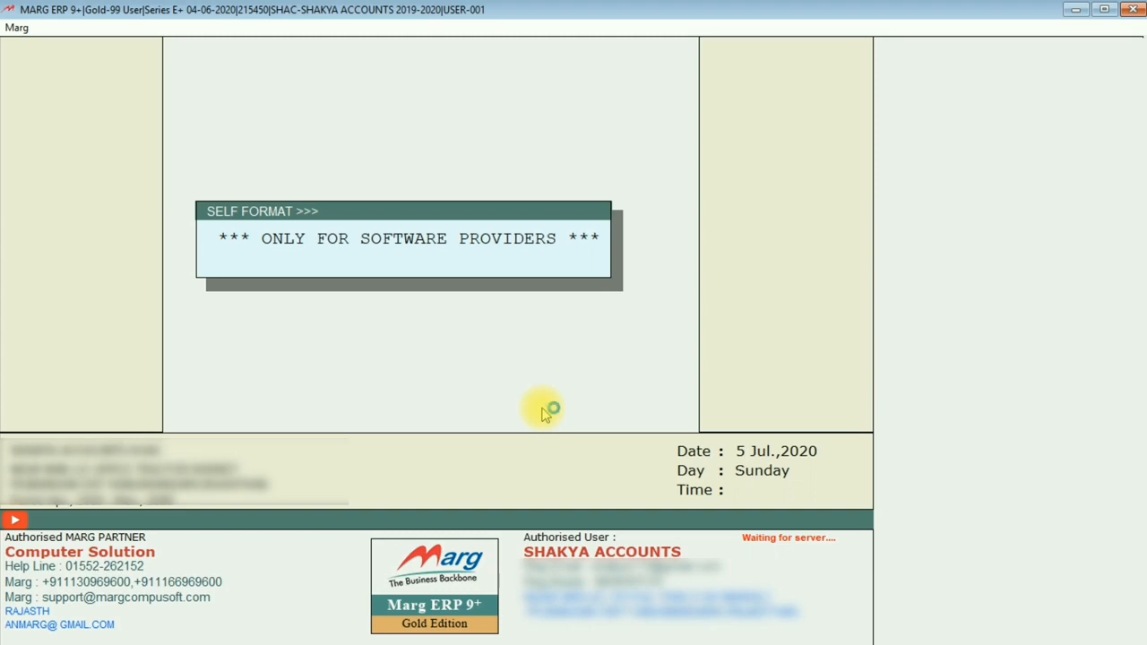
{"action": "type", "text": "*"}
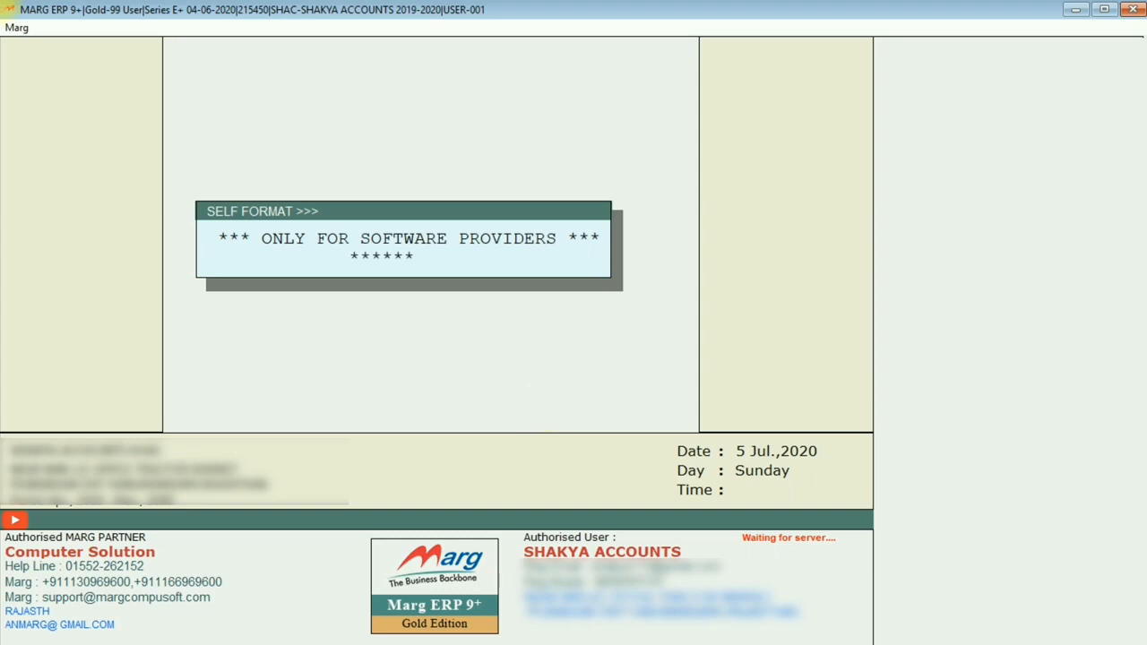
{"action": "key", "text": "Return"}
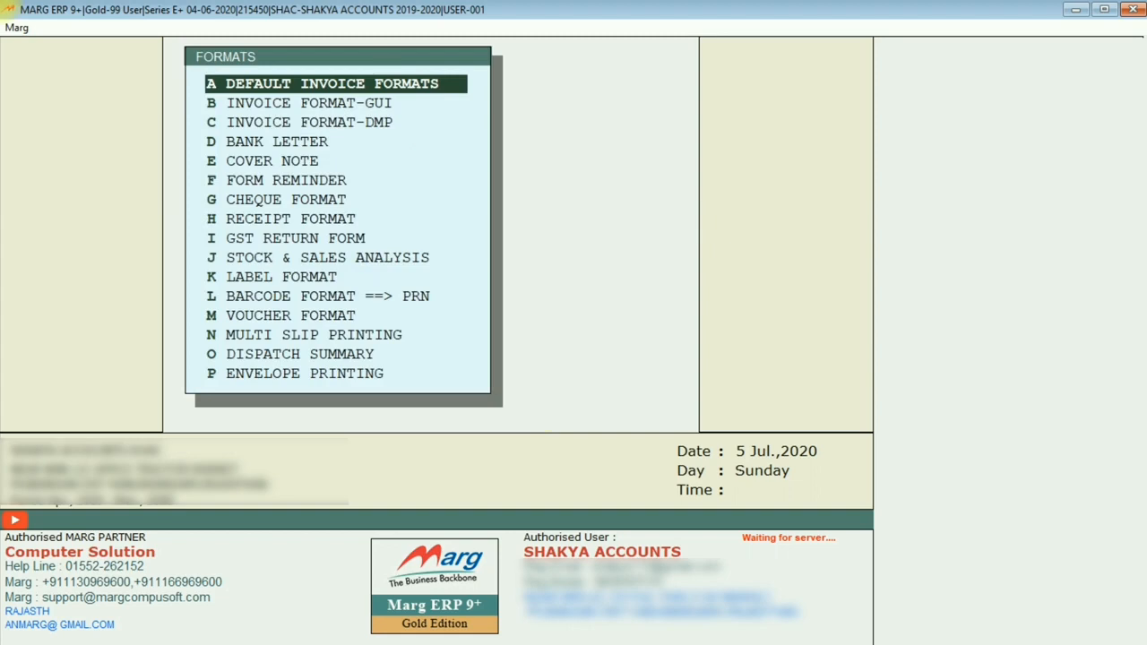
Start a new format with the code P under Invoice Format-GUI
{"action": "key", "text": "Down"}
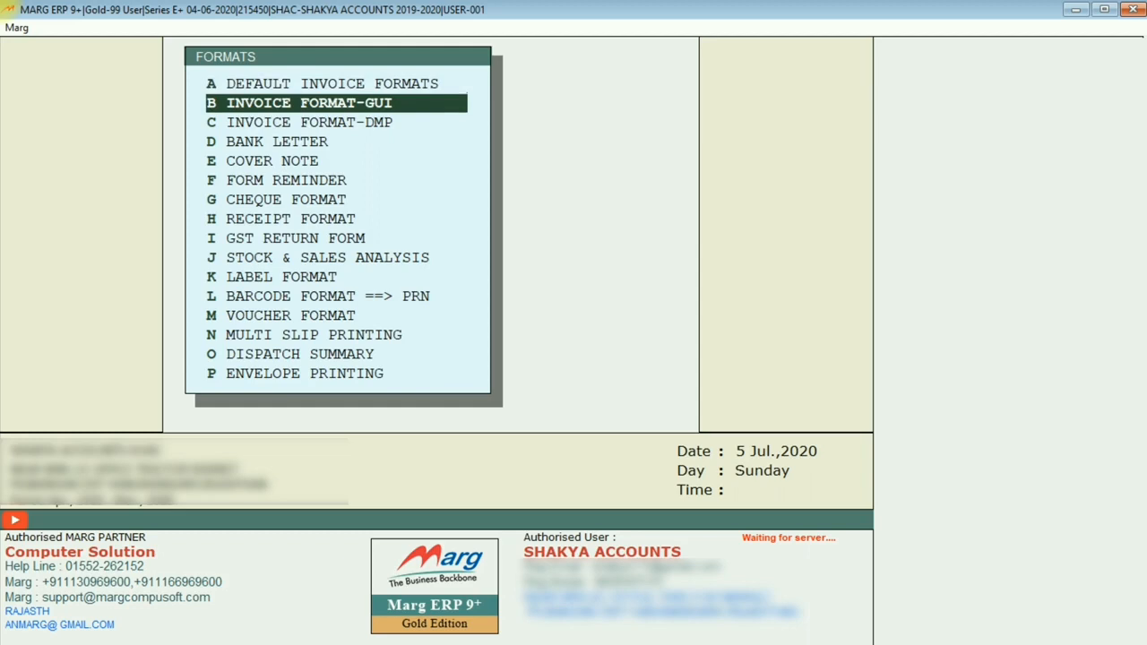
{"action": "key", "text": "Return"}
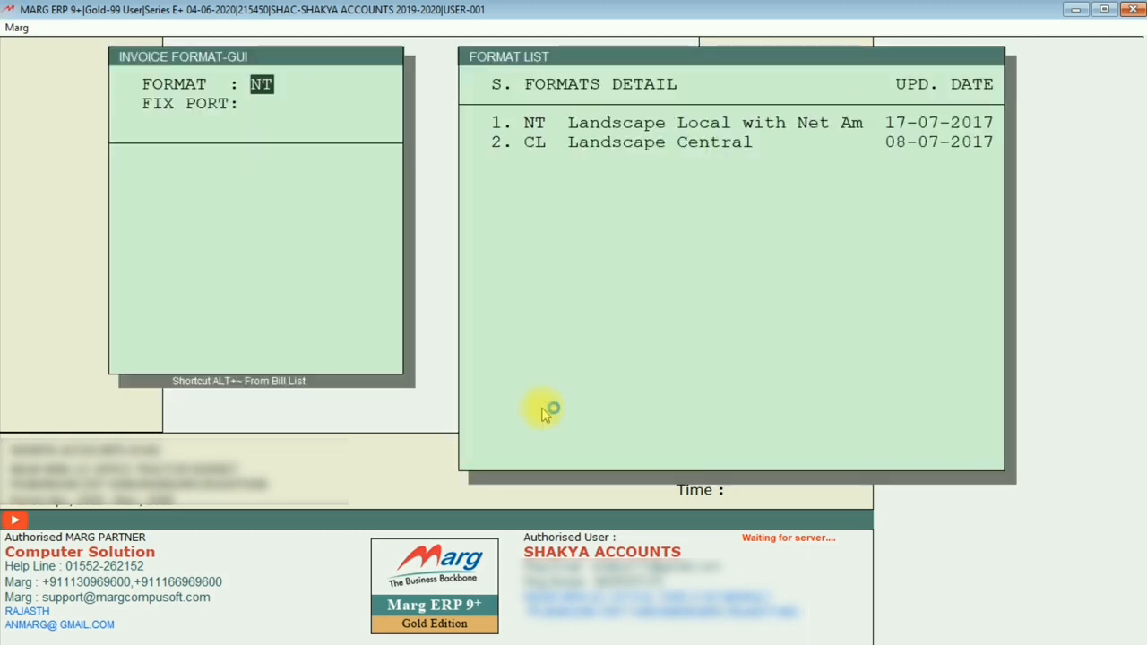
{"action": "key", "text": "BackSpace"}
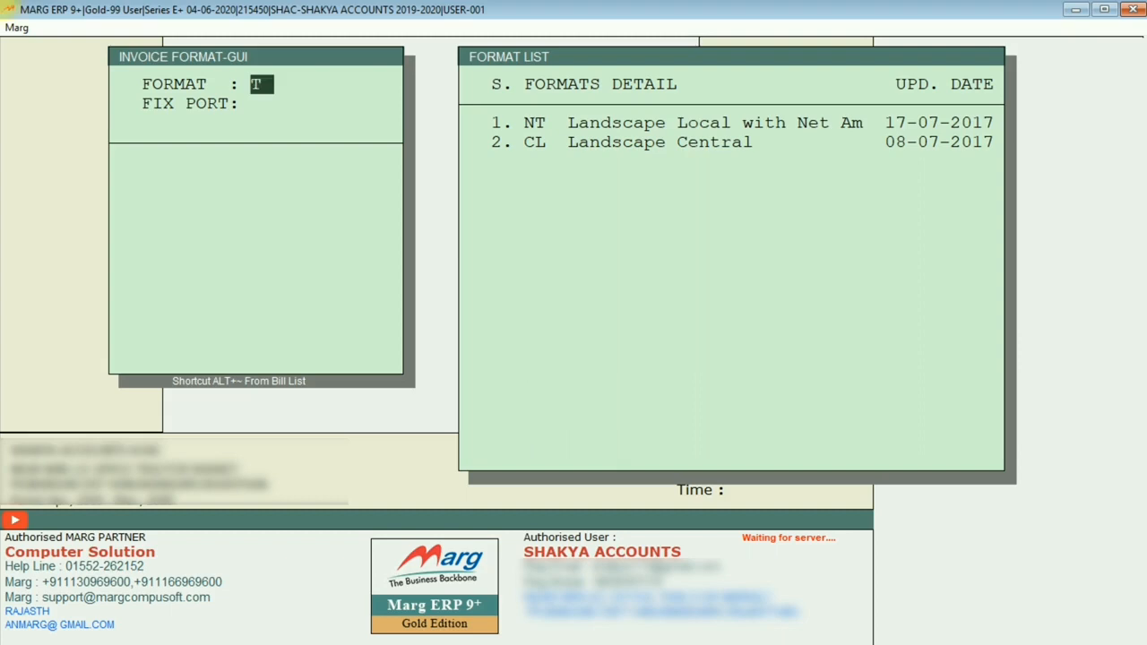
{"action": "type", "text": "B"}
{"action": "key", "text": "Return"}
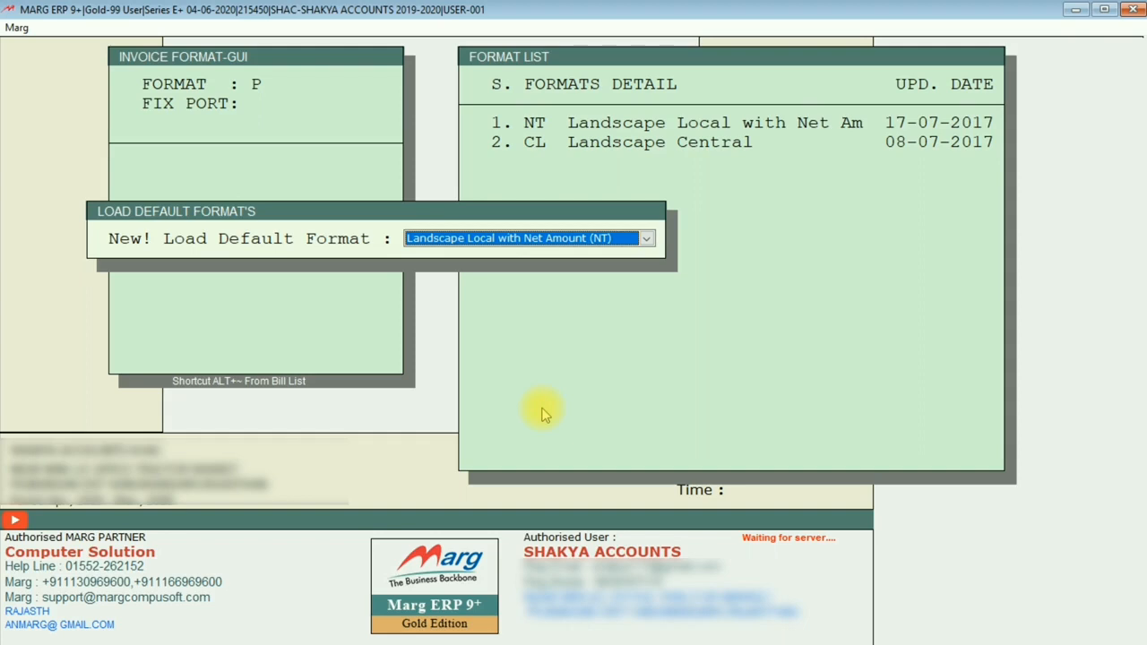
Load the default format "Full Page Local w/o mrp (11)" into format P and accept its description
{"action": "left_click", "coordinate": [556, 244]}
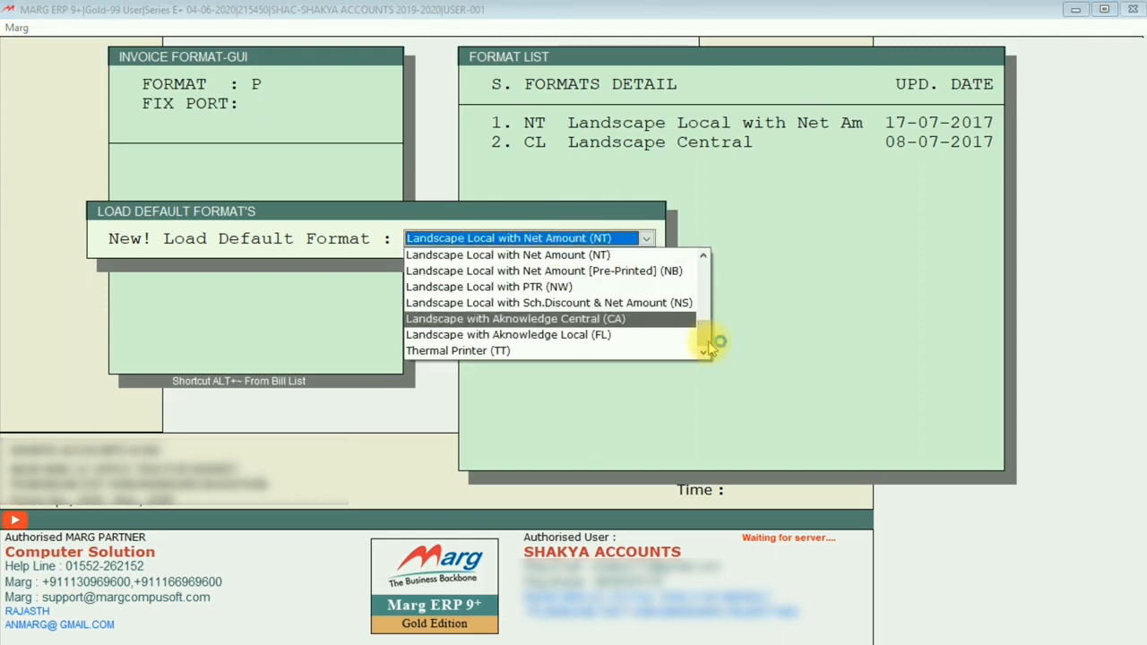
{"action": "left_click_drag", "start_coordinate": [709, 338], "coordinate": [705, 266]}
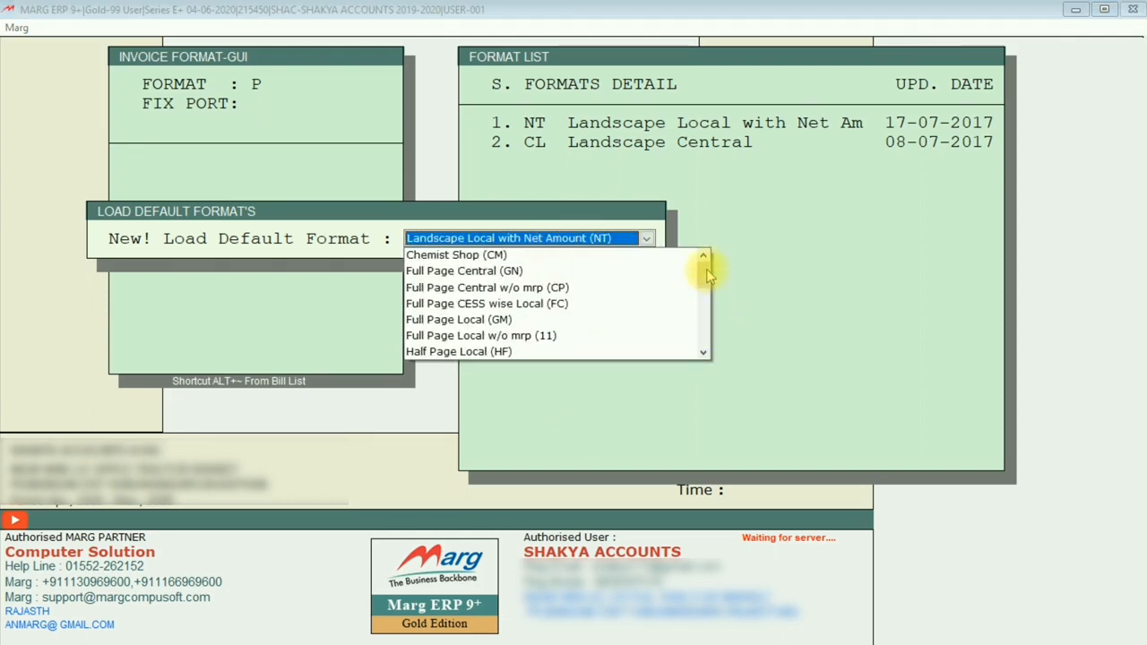
{"action": "left_click_drag", "start_coordinate": [706, 269], "coordinate": [708, 307]}
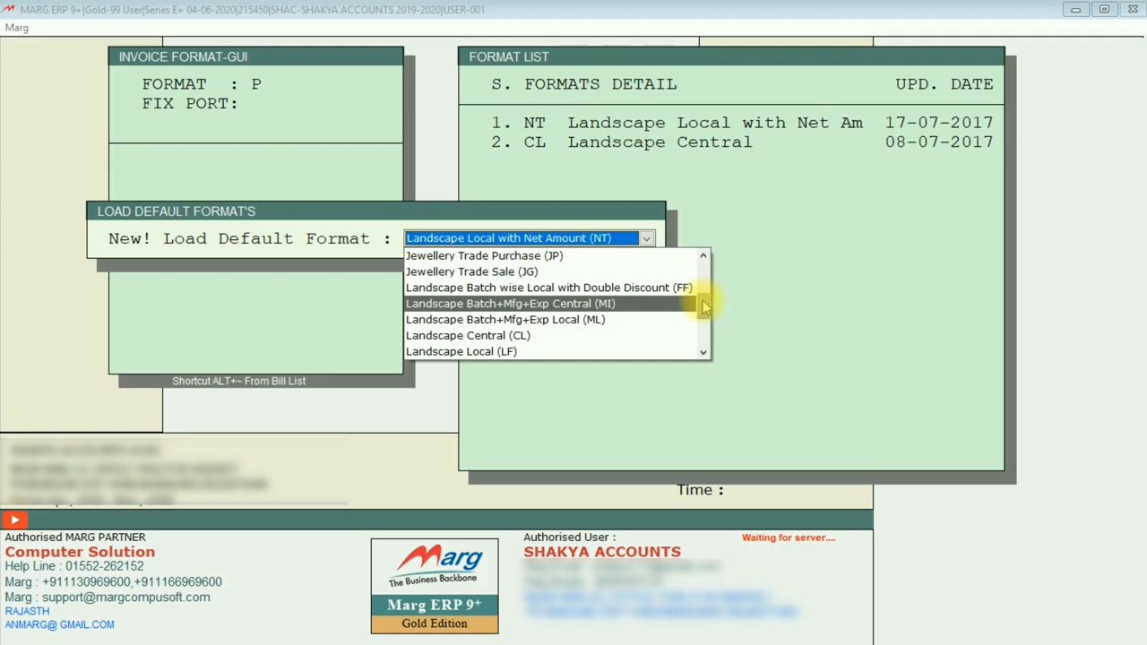
{"action": "key", "text": "Up"}
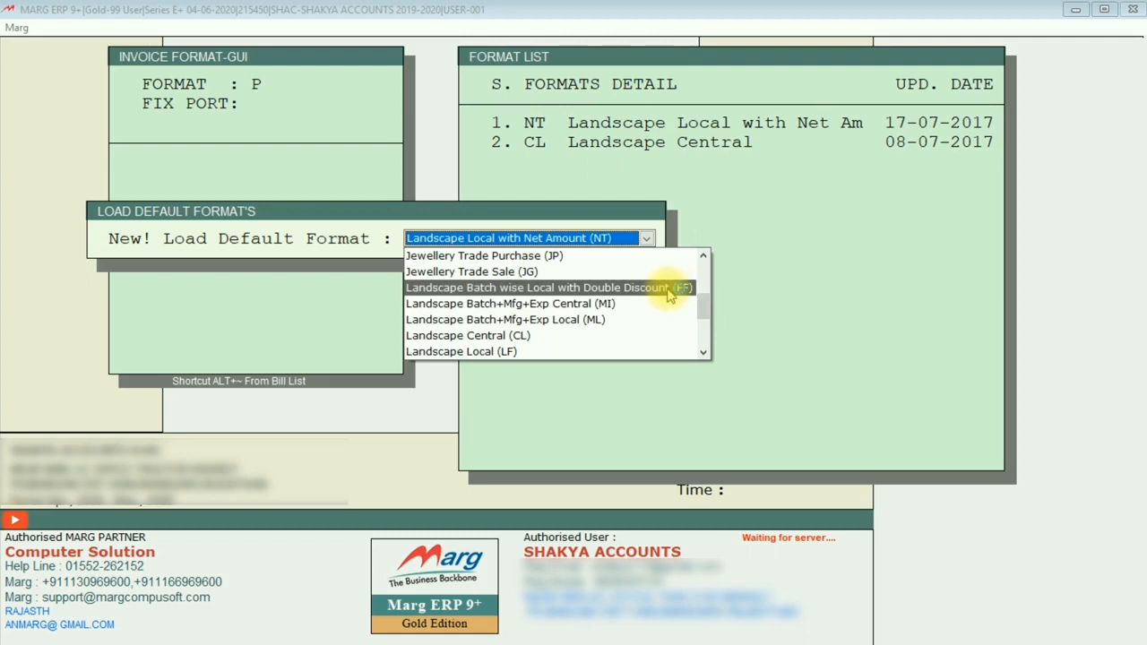
{"action": "key", "text": "Down"}
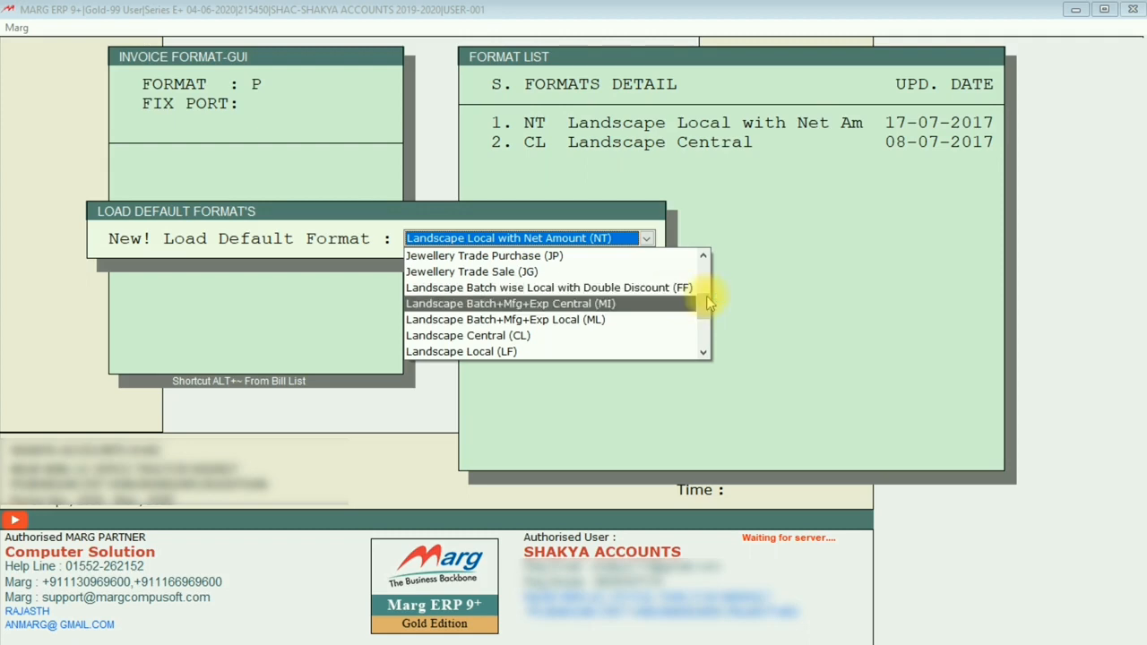
{"action": "mouse_move", "coordinate": [707, 296]}
{"action": "left_mouse_down"}
{"action": "mouse_move", "coordinate": [706, 352]}
{"action": "mouse_move", "coordinate": [703, 319]}
{"action": "left_mouse_up"}
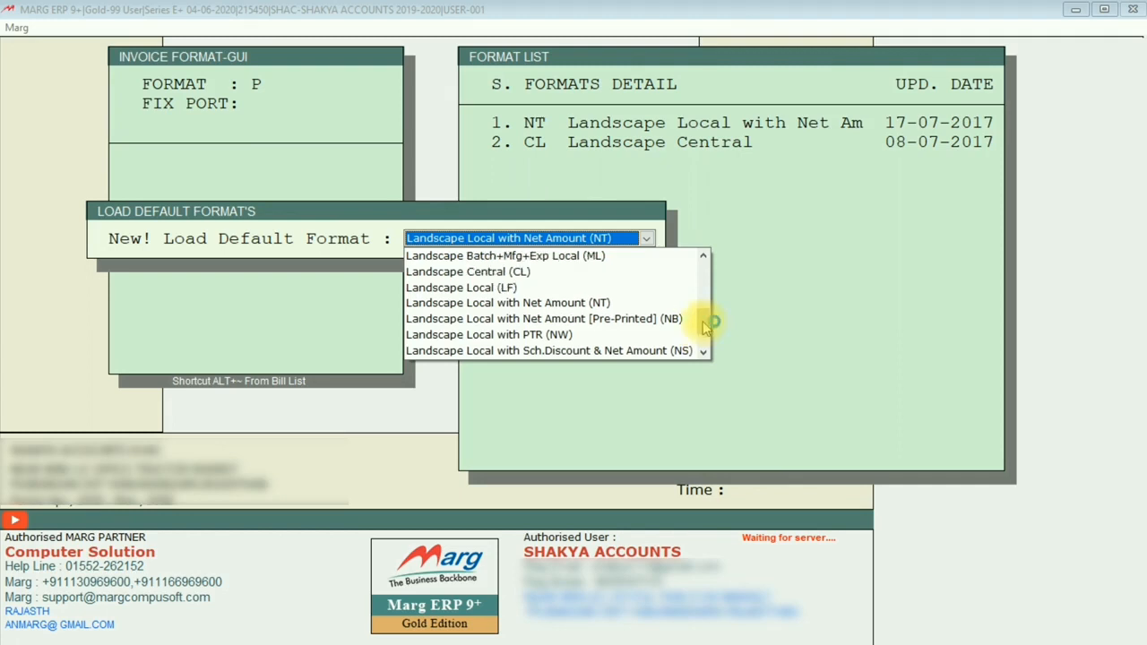
{"action": "scroll", "coordinate": [690, 314], "scroll_direction": "up", "scroll_amount": 3}
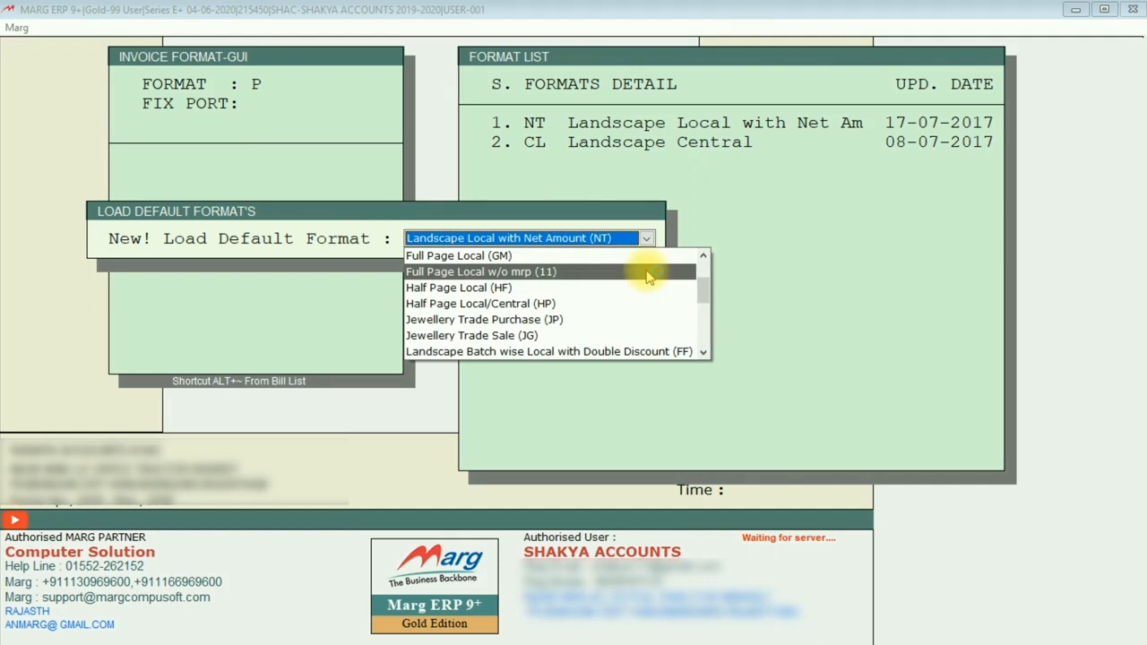
{"action": "left_click", "coordinate": [649, 272]}
{"action": "key", "text": "Return"}
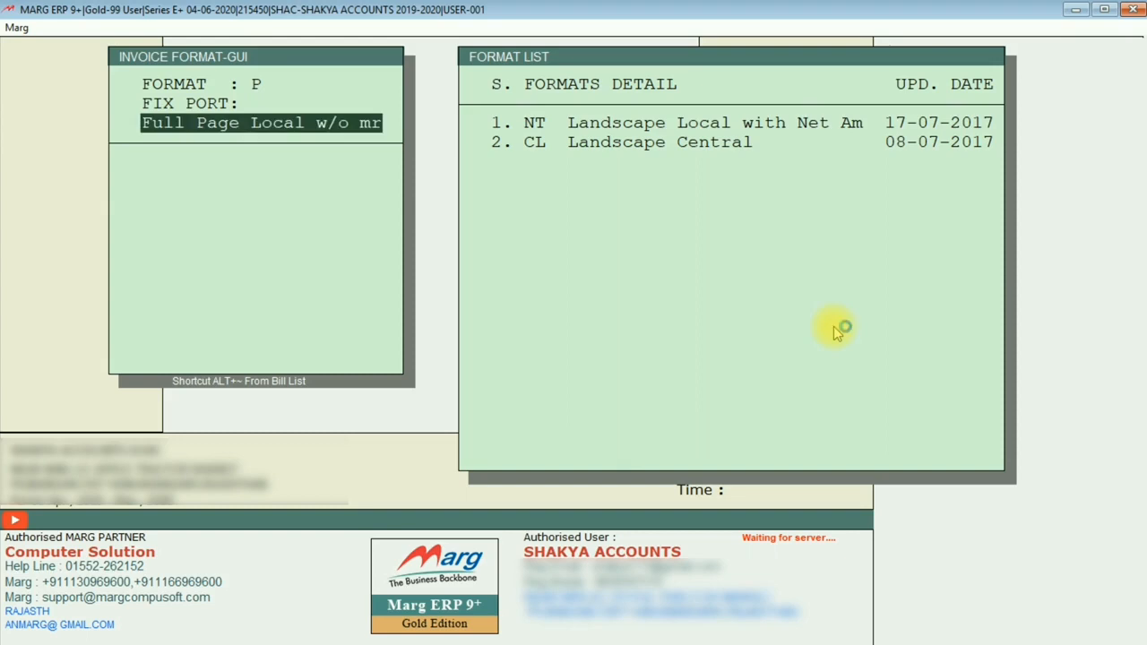
{"action": "key", "text": "Return"}
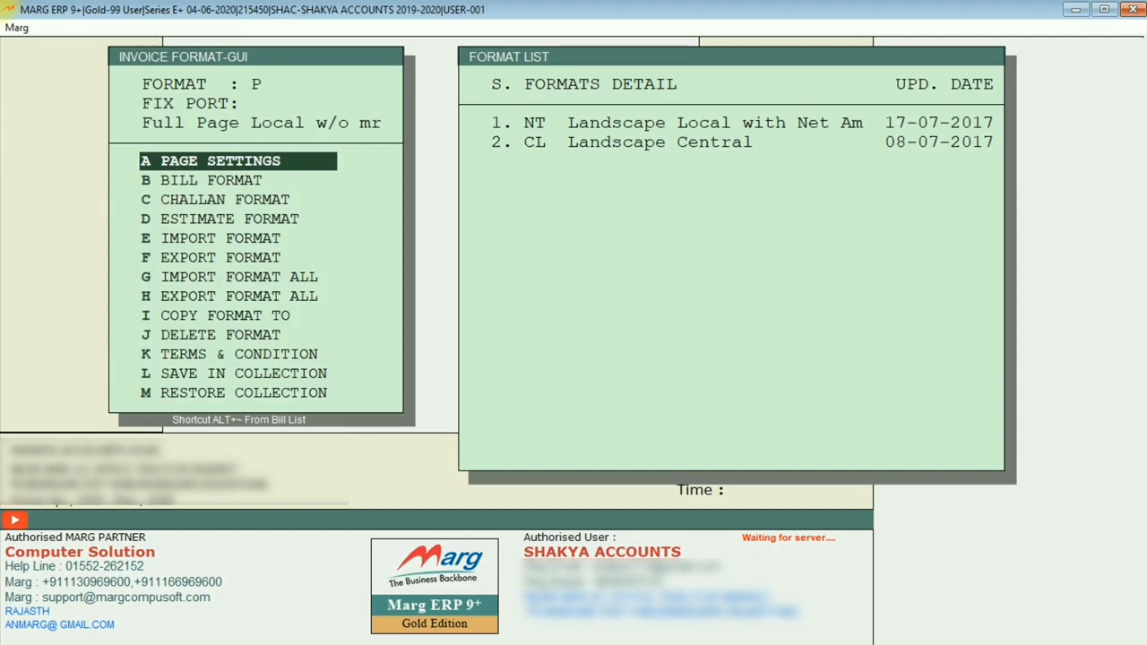
Look through the options available for format P and examine its page settings
{"action": "key", "text": "Down"}
{"action": "key", "text": "Down"}
{"action": "key", "text": "Down"}
{"action": "key", "text": "Down"}
{"action": "key", "text": "Down"}
{"action": "key", "text": "Down"}
{"action": "key", "text": "Down"}
{"action": "key", "text": "Down"}
{"action": "key", "text": "Down"}
{"action": "key", "text": "Down"}
{"action": "key", "text": "Down"}
{"action": "key", "text": "Down"}
{"action": "key", "text": "Down"}
{"action": "key", "text": "Return"}
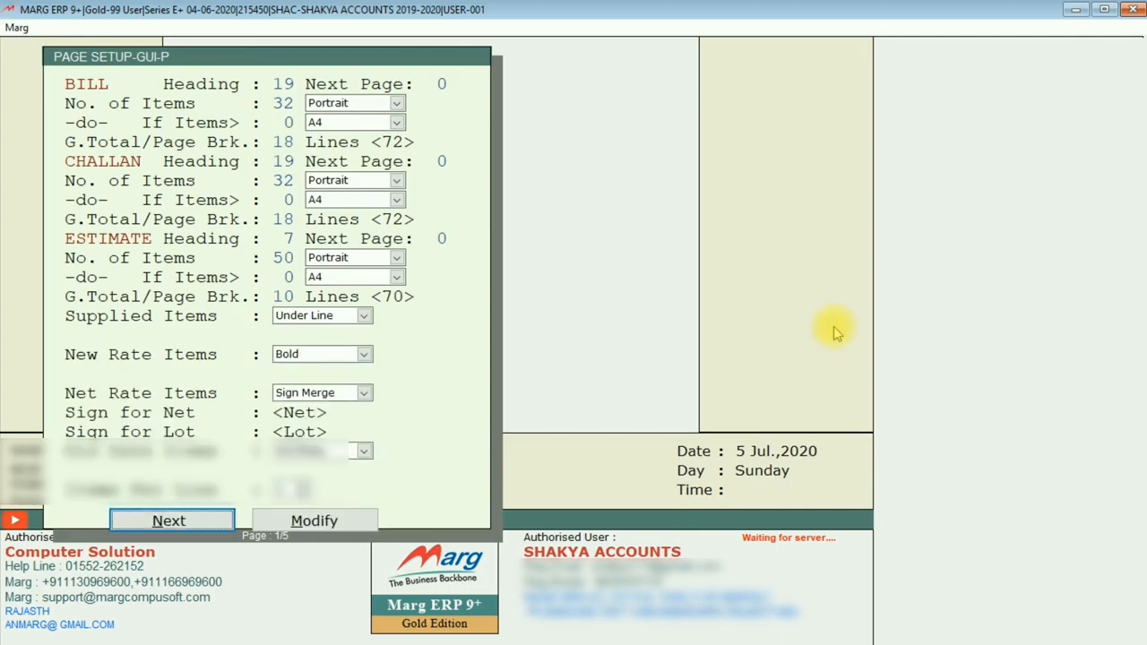
{"action": "key", "text": "Escape"}
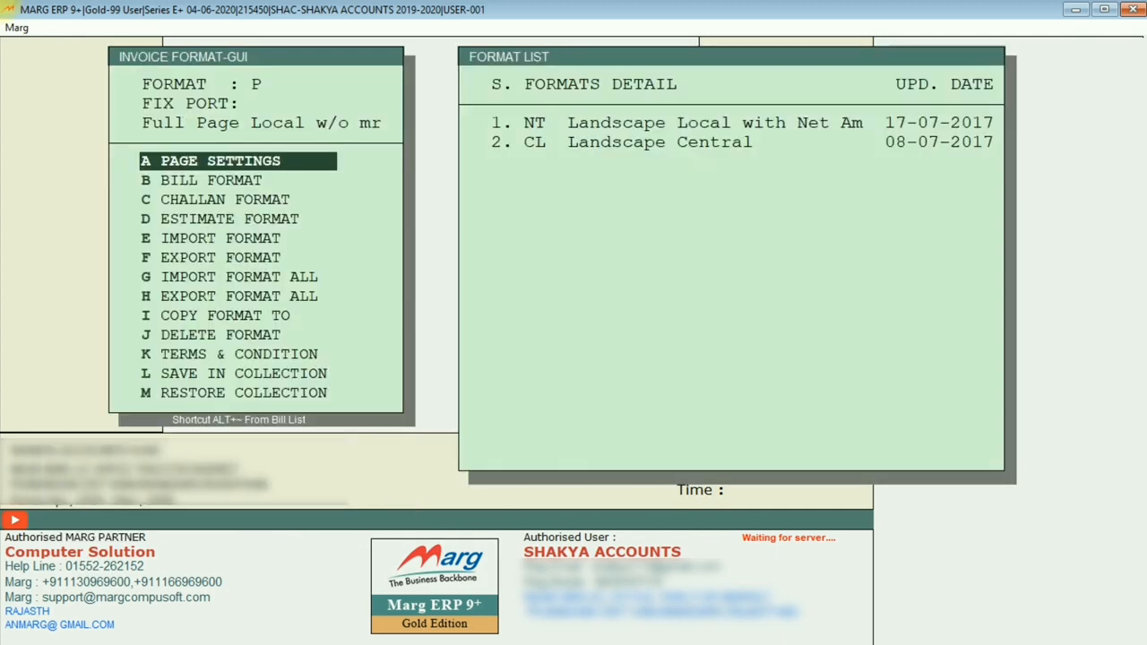
{"action": "key", "text": "Return"}
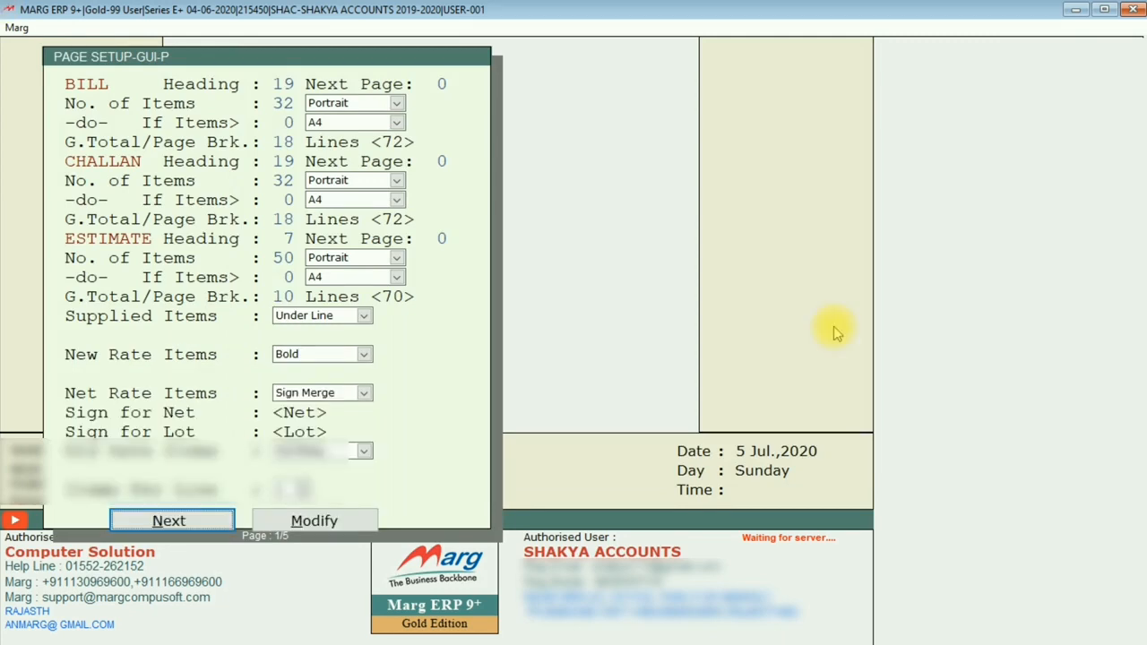
{"action": "key", "text": "Escape"}
Examine the list of bill format sections of format P, from Header to Remark / Headings, and return to the formats list
{"action": "key", "text": "Down"}
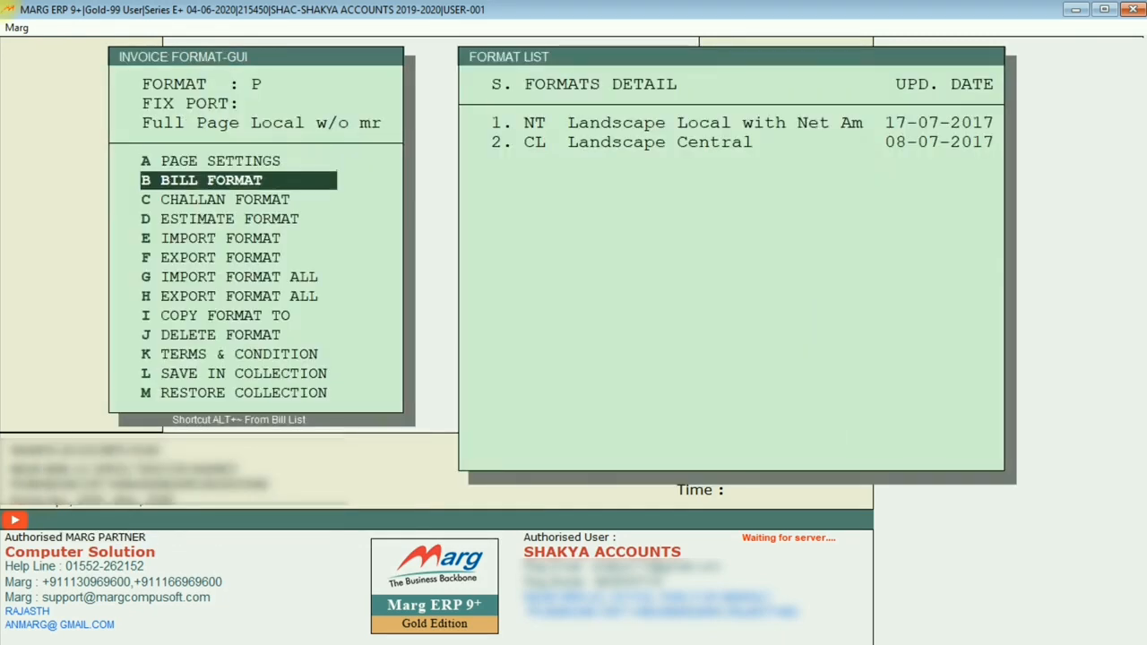
{"action": "key", "text": "Return"}
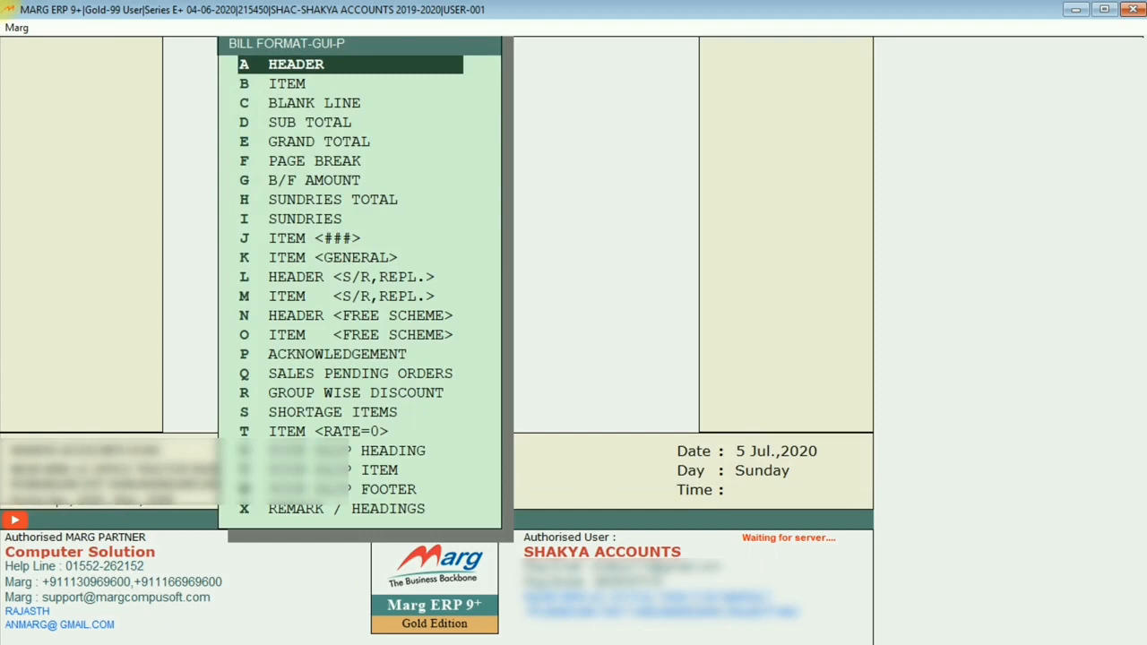
{"action": "key", "text": "Down"}
{"action": "key", "text": "Down"}
{"action": "key", "text": "Down"}
{"action": "key", "text": "Down"}
{"action": "key", "text": "Down"}
{"action": "key", "text": "Down"}
{"action": "key", "text": "Down"}
{"action": "key", "text": "Down"}
{"action": "key", "text": "Down"}
{"action": "key", "text": "Down"}
{"action": "key", "text": "Down"}
{"action": "key", "text": "Down"}
{"action": "key", "text": "Down"}
{"action": "key", "text": "Down"}
{"action": "key", "text": "Down"}
{"action": "key", "text": "Down"}
{"action": "key", "text": "Down"}
{"action": "key", "text": "Down"}
{"action": "key", "text": "Down"}
{"action": "key", "text": "Down"}
{"action": "key", "text": "Up"}
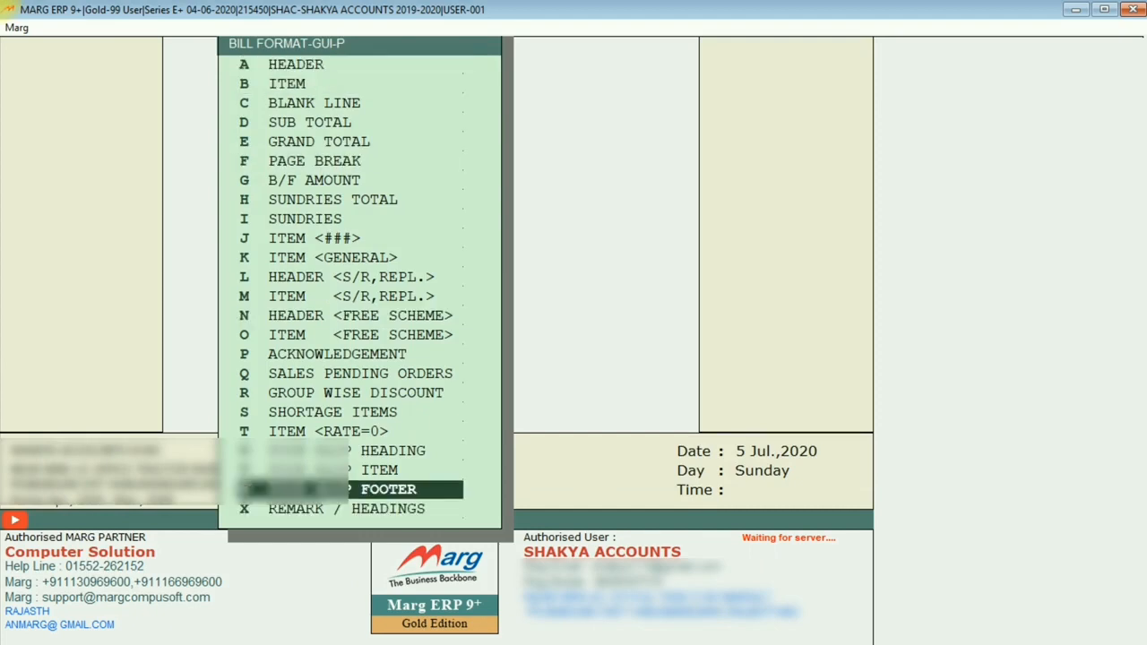
{"action": "key", "text": "Up"}
{"action": "key", "text": "Up"}
{"action": "key", "text": "Up"}
{"action": "key", "text": "Up"}
{"action": "key", "text": "Up"}
{"action": "key", "text": "Up"}
{"action": "key", "text": "Up"}
{"action": "key", "text": "Up"}
{"action": "key", "text": "Up"}
{"action": "key", "text": "Up"}
{"action": "key", "text": "Up"}
{"action": "key", "text": "Up"}
{"action": "key", "text": "Up"}
{"action": "key", "text": "Up"}
{"action": "key", "text": "Up"}
{"action": "key", "text": "Up"}
{"action": "key", "text": "Up"}
{"action": "key", "text": "Up"}
{"action": "key", "text": "Up"}
{"action": "key", "text": "Up"}
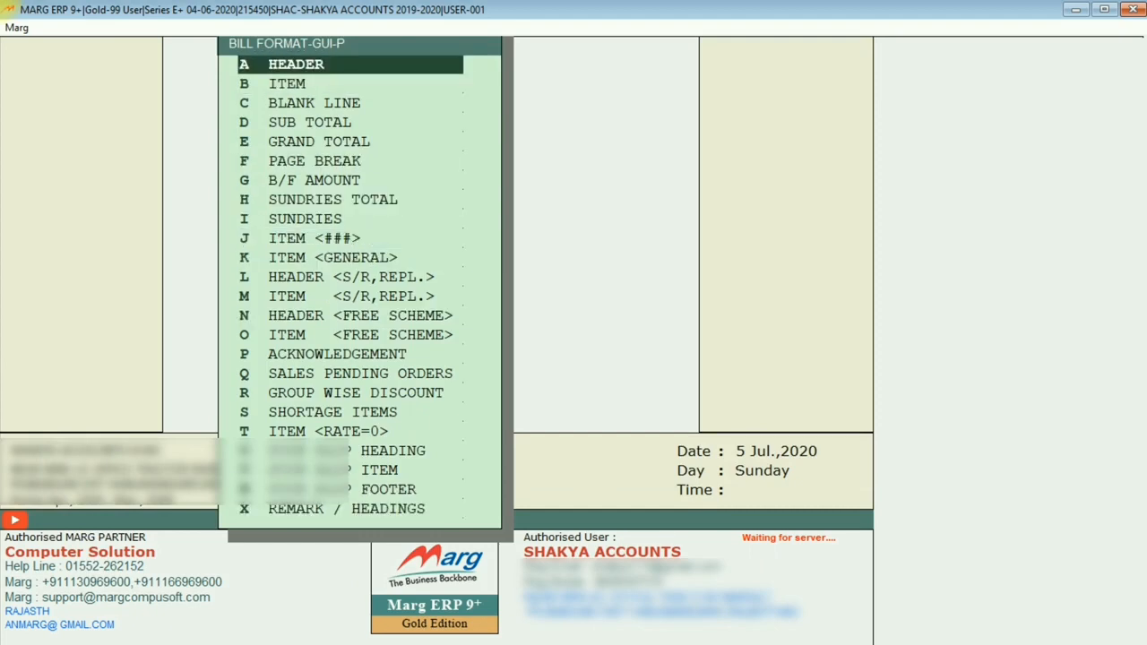
{"action": "key", "text": "Escape"}
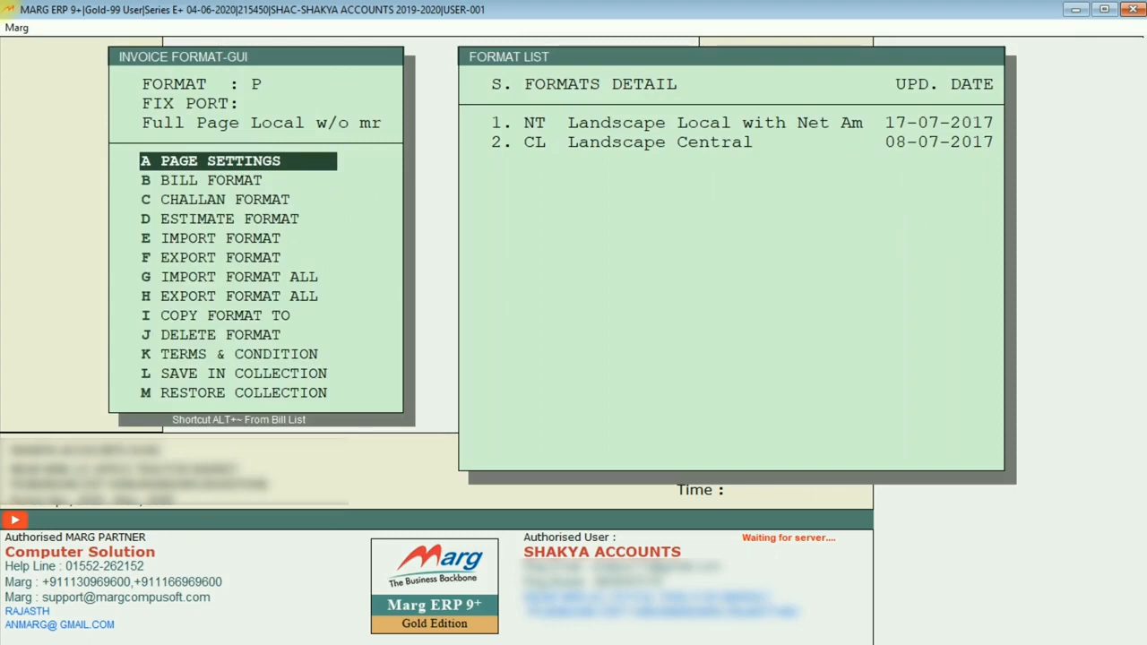
{"action": "key", "text": "Escape"}
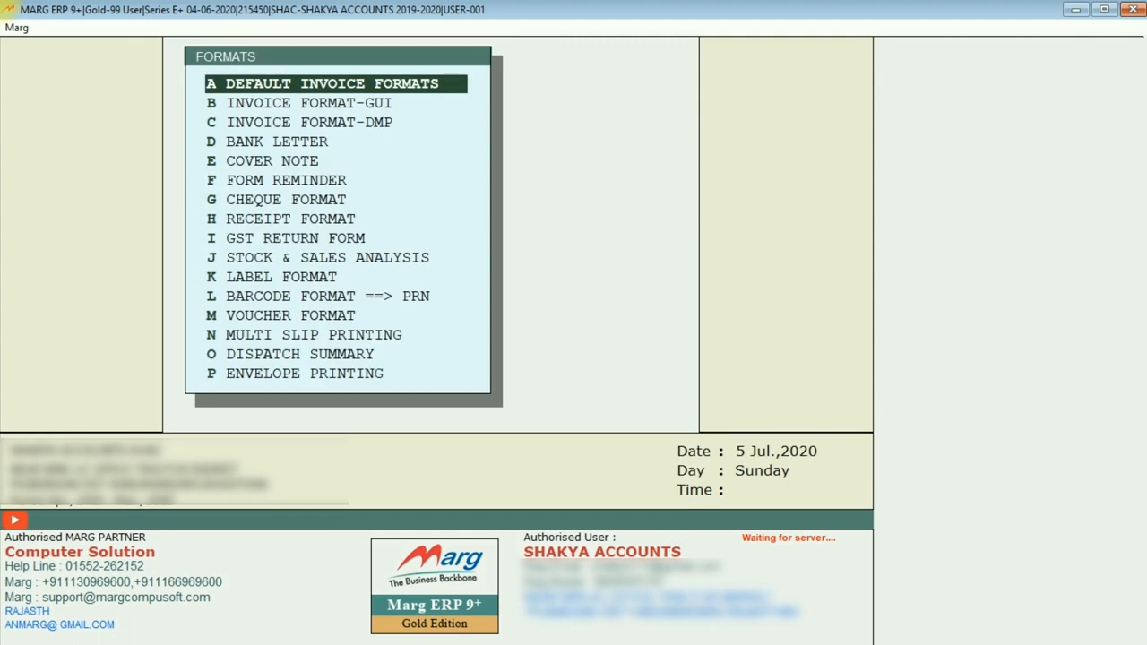
In Default Invoice Formats, set the default invoice format to GUI with P, Full Page Local w/o mrp
{"action": "key", "text": "Return"}
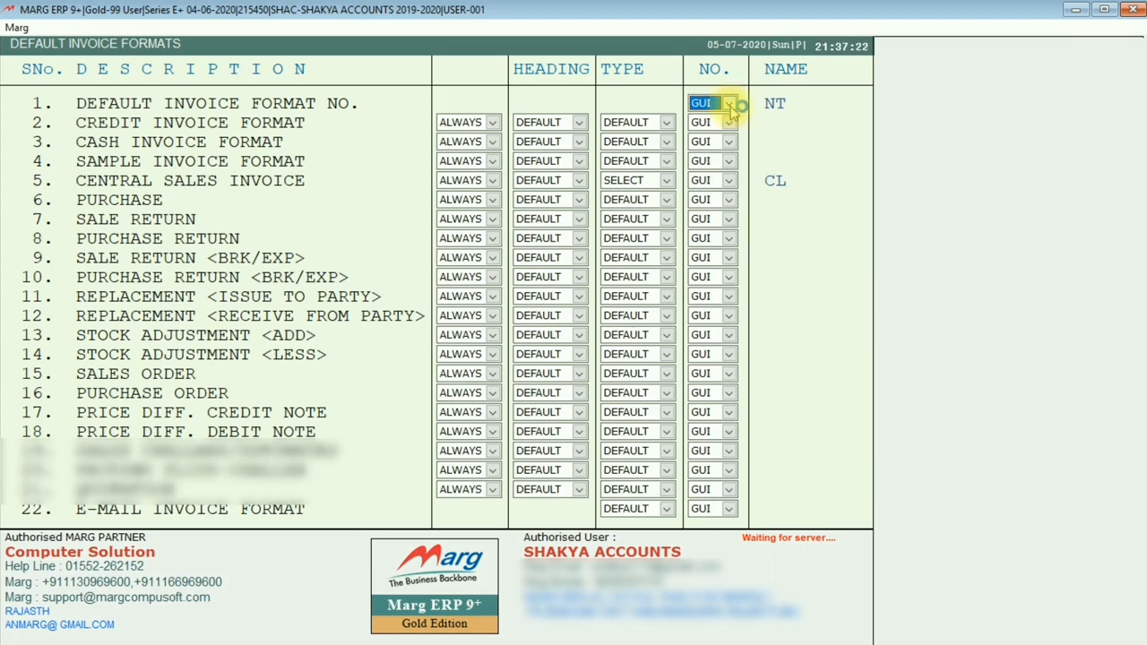
{"action": "left_click", "coordinate": [730, 105]}
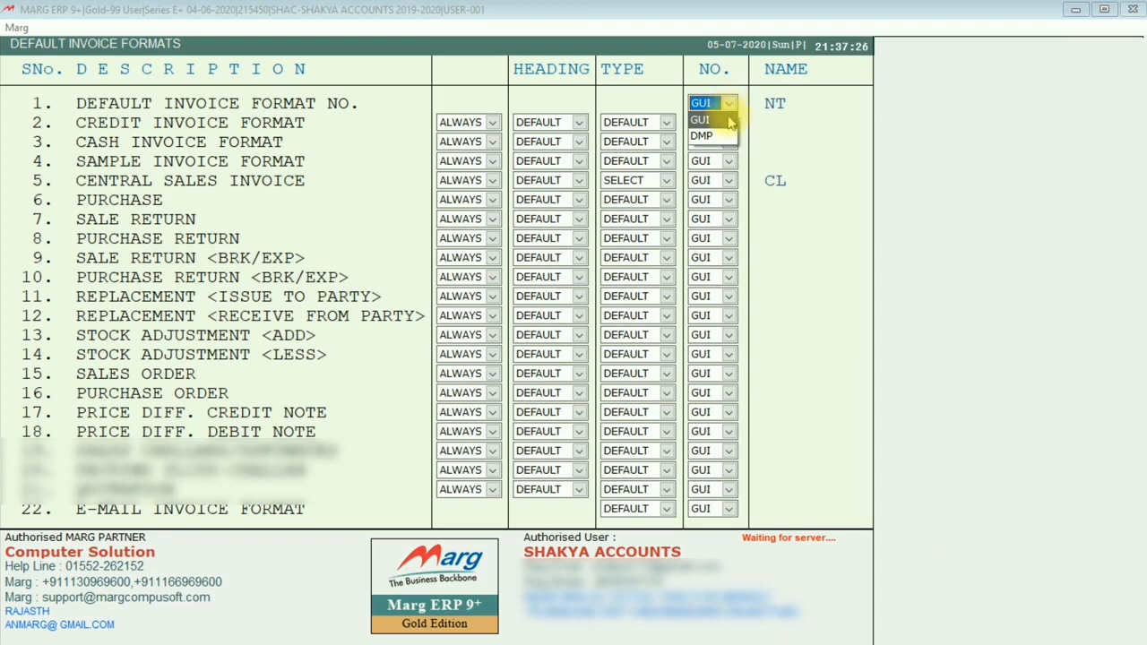
{"action": "left_click", "coordinate": [729, 120]}
{"action": "left_click", "coordinate": [813, 105]}
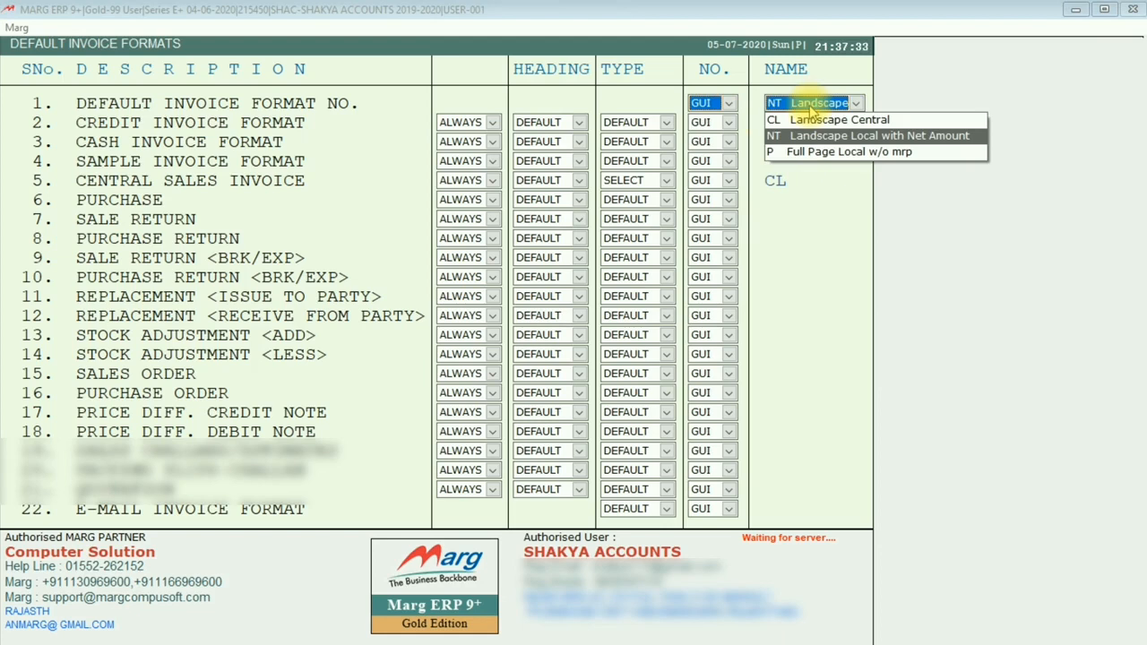
{"action": "left_click", "coordinate": [792, 154]}
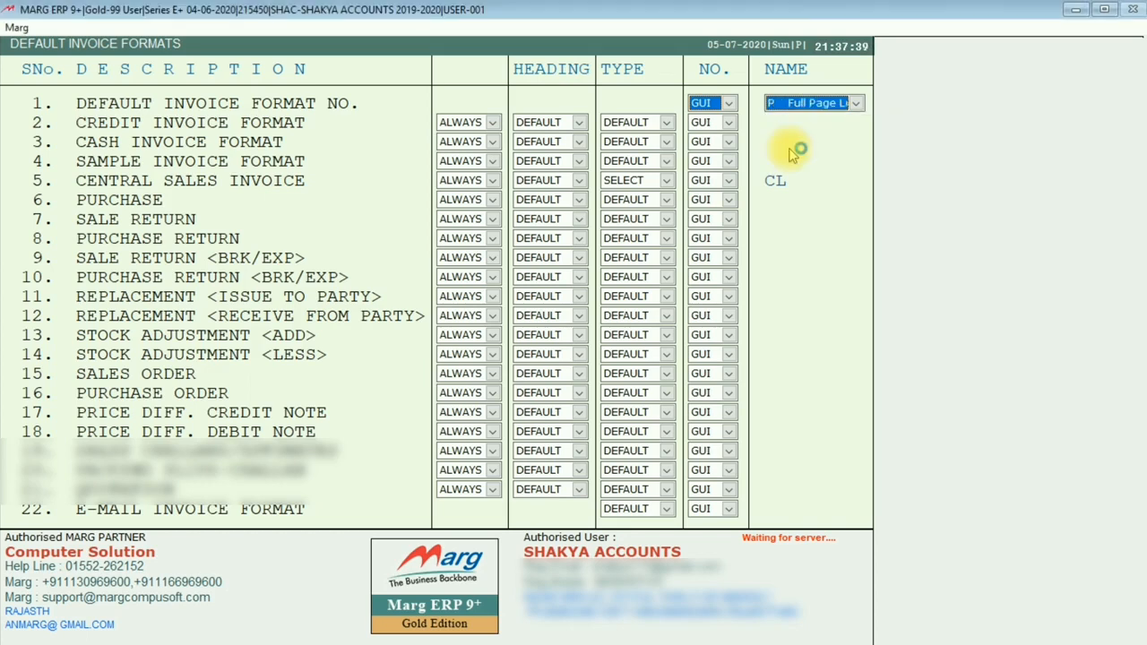
{"action": "key", "text": "Return"}
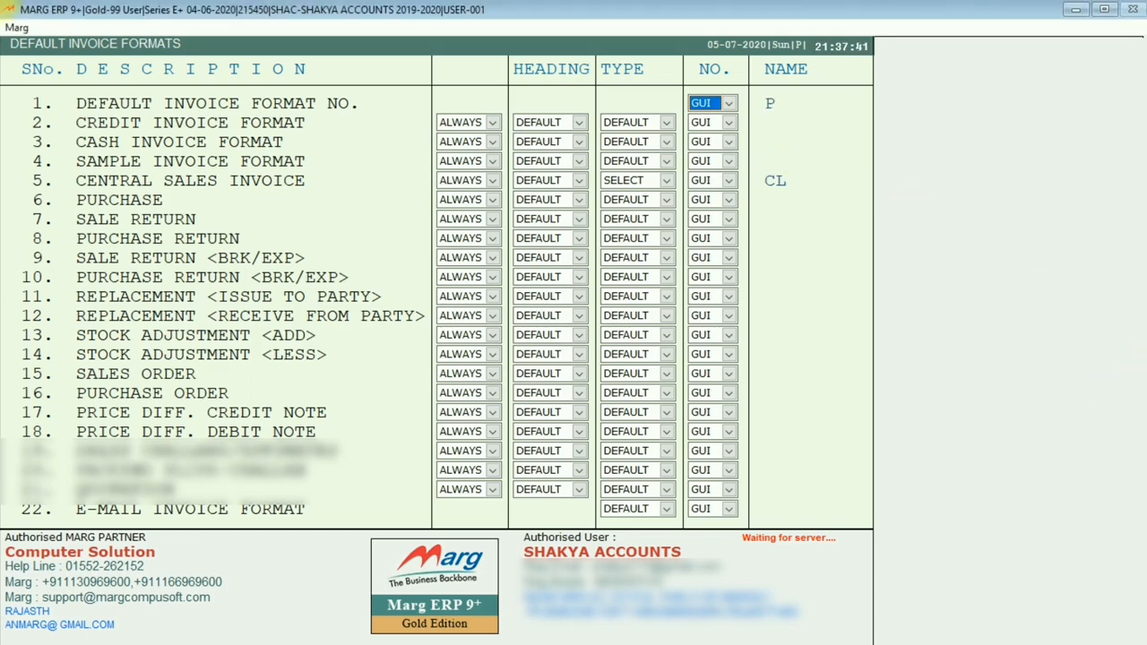
Keep the settings of the remaining invoice format rows, save the default invoice formats and return to the main screen
{"action": "key", "text": "Return"}
{"action": "key", "text": "Return"}
{"action": "key", "text": "Return"}
{"action": "key", "text": "Return"}
{"action": "key", "text": "Return"}
{"action": "key", "text": "Return"}
{"action": "key", "text": "Return"}
{"action": "key", "text": "Return"}
{"action": "key", "text": "Return"}
{"action": "key", "text": "Return"}
{"action": "key", "text": "Return"}
{"action": "key", "text": "Return"}
{"action": "key", "text": "Return"}
{"action": "key", "text": "Return"}
{"action": "key", "text": "Return"}
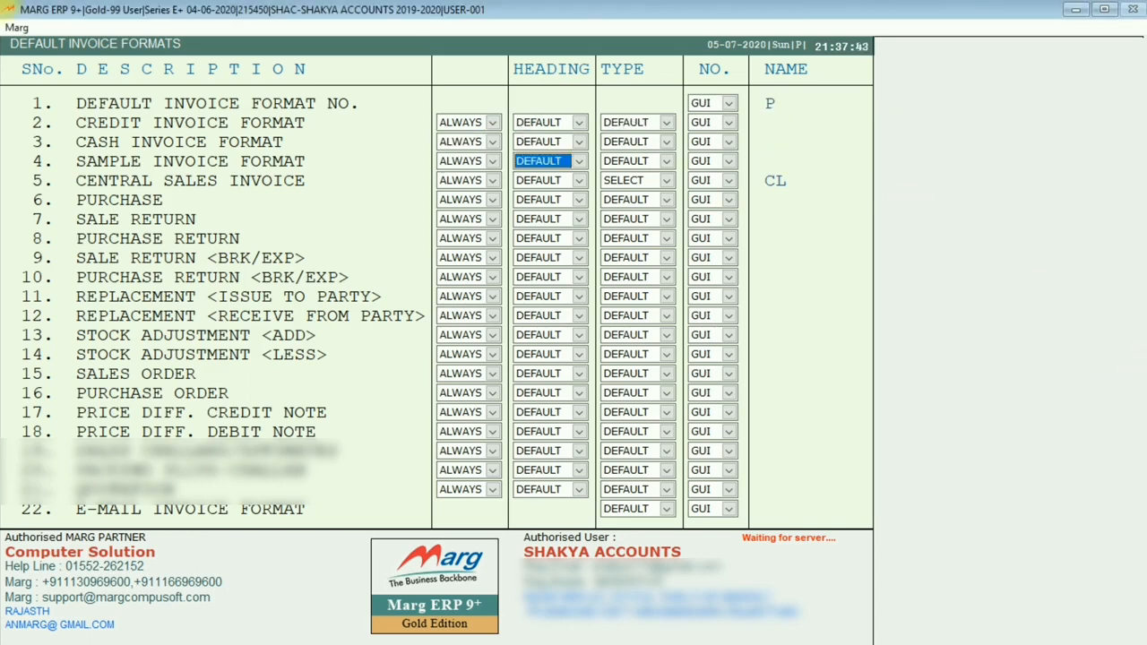
{"action": "key", "text": "Return"}
{"action": "key", "text": "Return"}
{"action": "key", "text": "Return"}
{"action": "key", "text": "Return"}
{"action": "key", "text": "Return"}
{"action": "key", "text": "Return"}
{"action": "key", "text": "Return"}
{"action": "key", "text": "Return"}
{"action": "key", "text": "Return"}
{"action": "key", "text": "Return"}
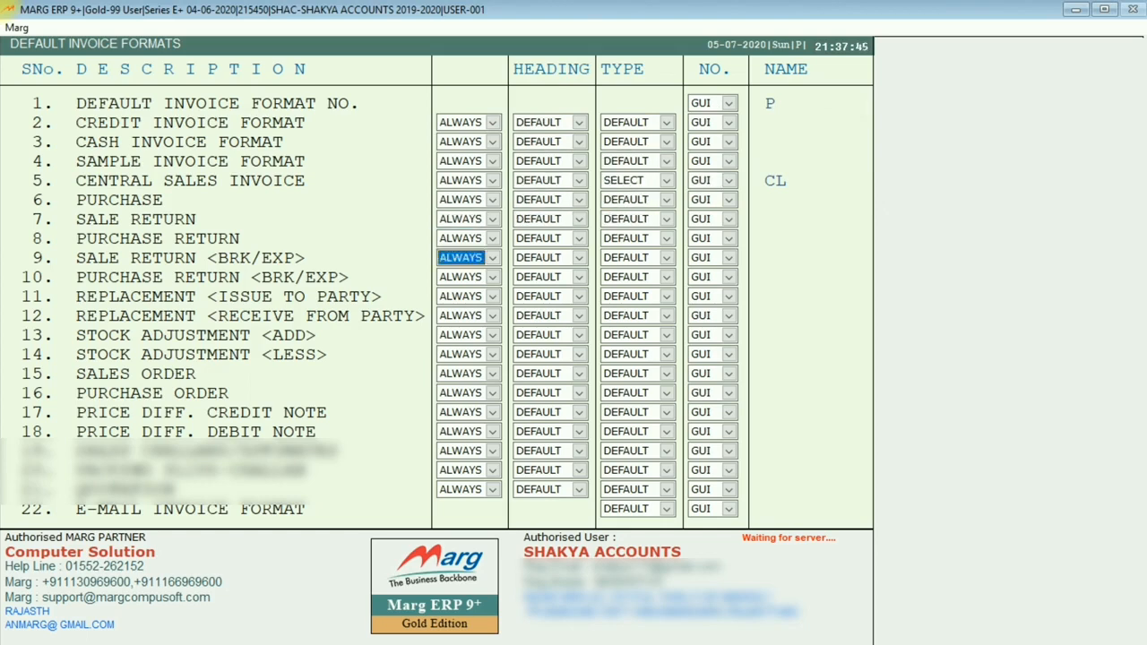
{"action": "key", "text": "Return"}
{"action": "key", "text": "Return"}
{"action": "key", "text": "Return"}
{"action": "key", "text": "Return"}
{"action": "key", "text": "Return"}
{"action": "key", "text": "Return"}
{"action": "key", "text": "Return"}
{"action": "key", "text": "Return"}
{"action": "key", "text": "Return"}
{"action": "key", "text": "Return"}
{"action": "key", "text": "Return"}
{"action": "key", "text": "Return"}
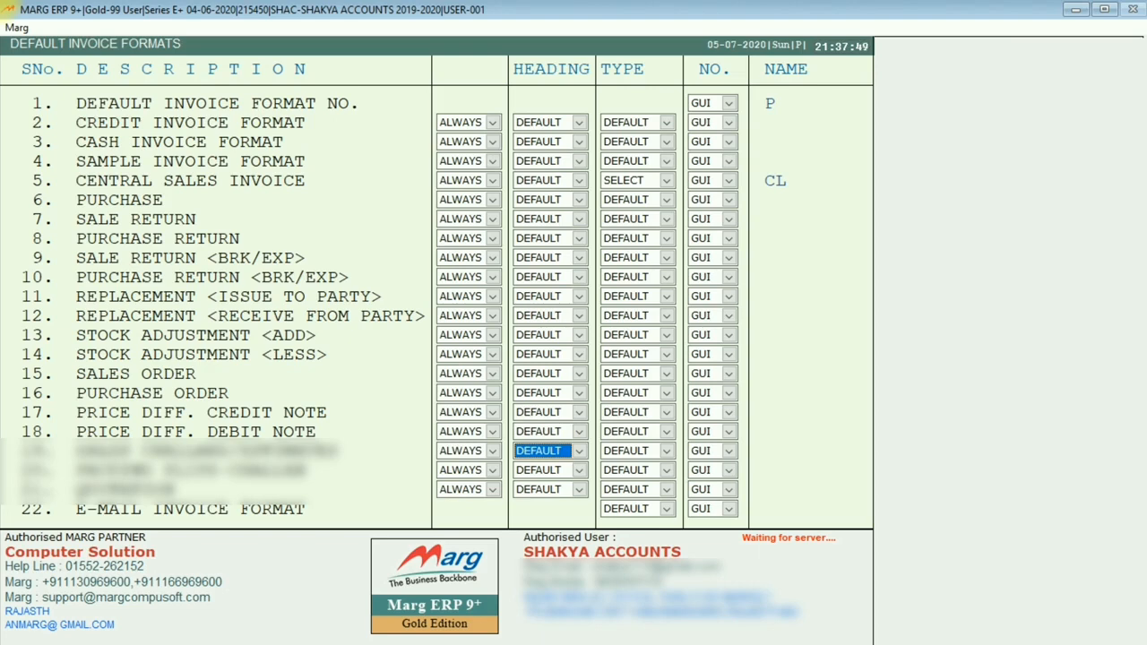
{"action": "key", "text": "Escape"}
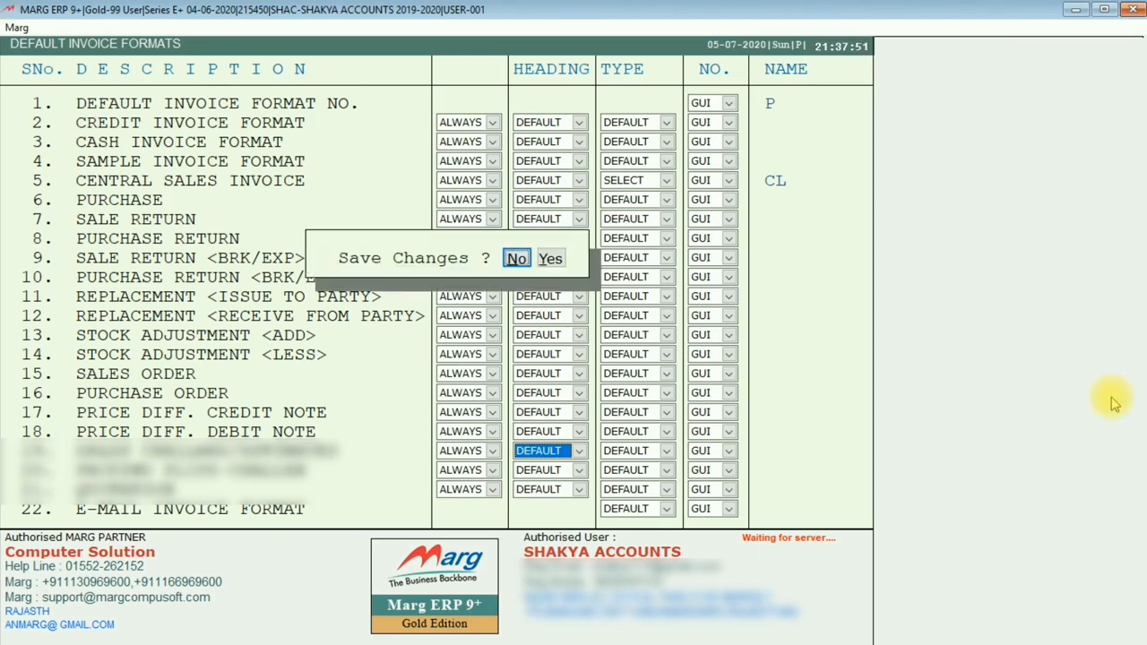
{"action": "key", "text": "Right"}
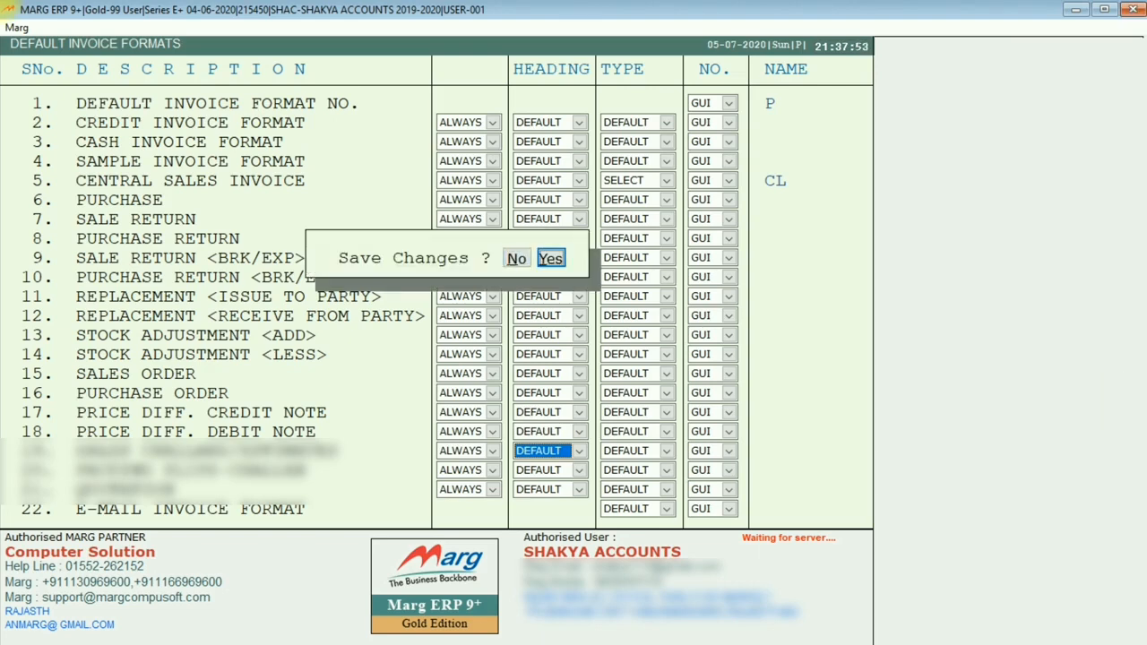
{"action": "key", "text": "Return"}
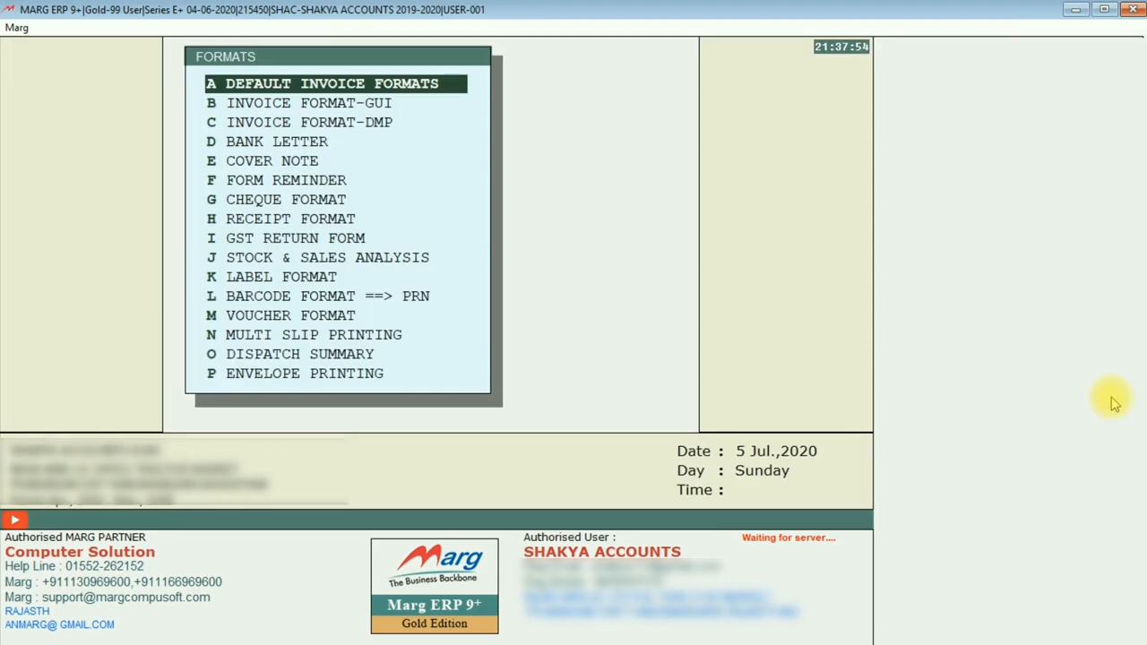
{"action": "key", "text": "Escape"}
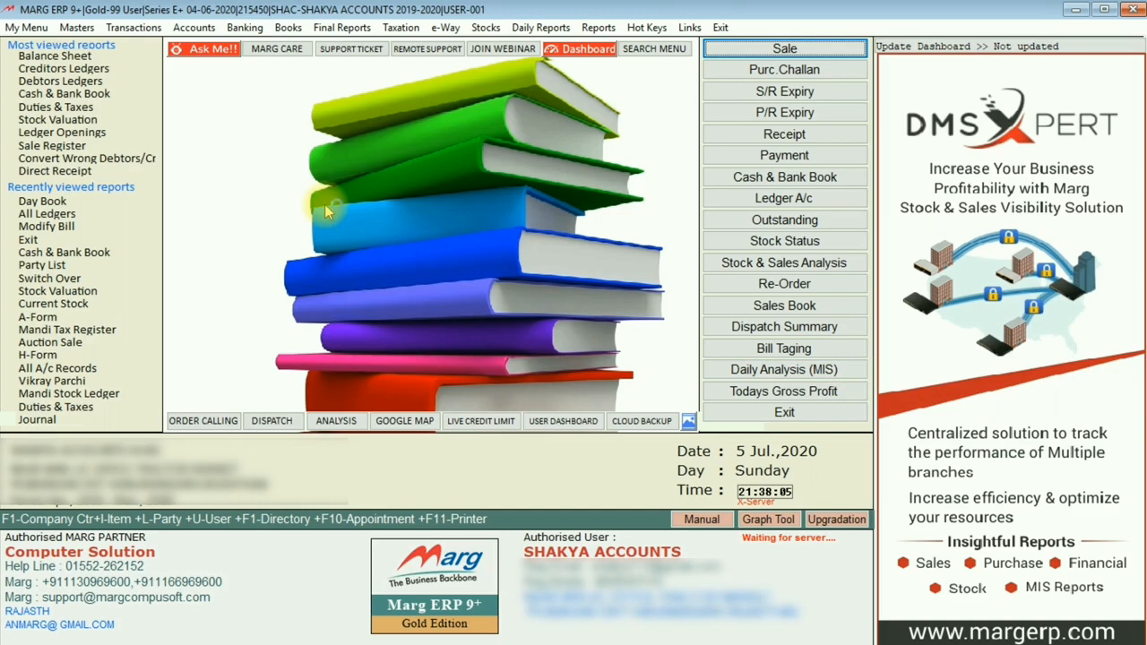
Open Printer Setup and replace the uninstalled LPT2 printer with the default printer CANON MF3010
{"action": "left_click", "coordinate": [78, 28]}
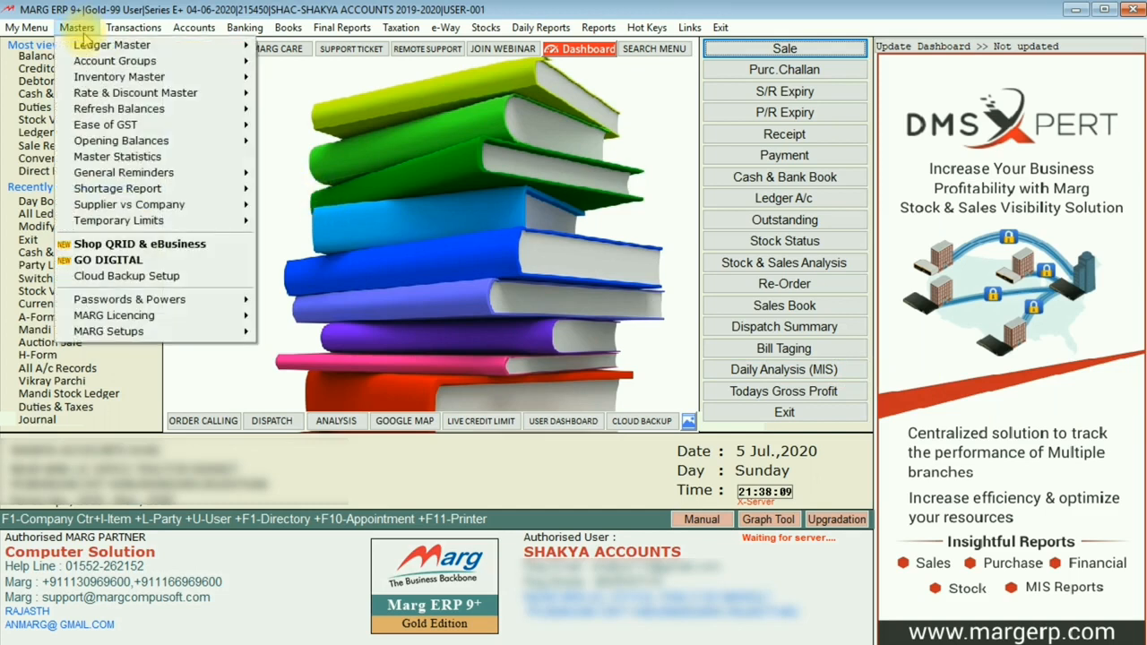
{"action": "mouse_move", "coordinate": [166, 341]}
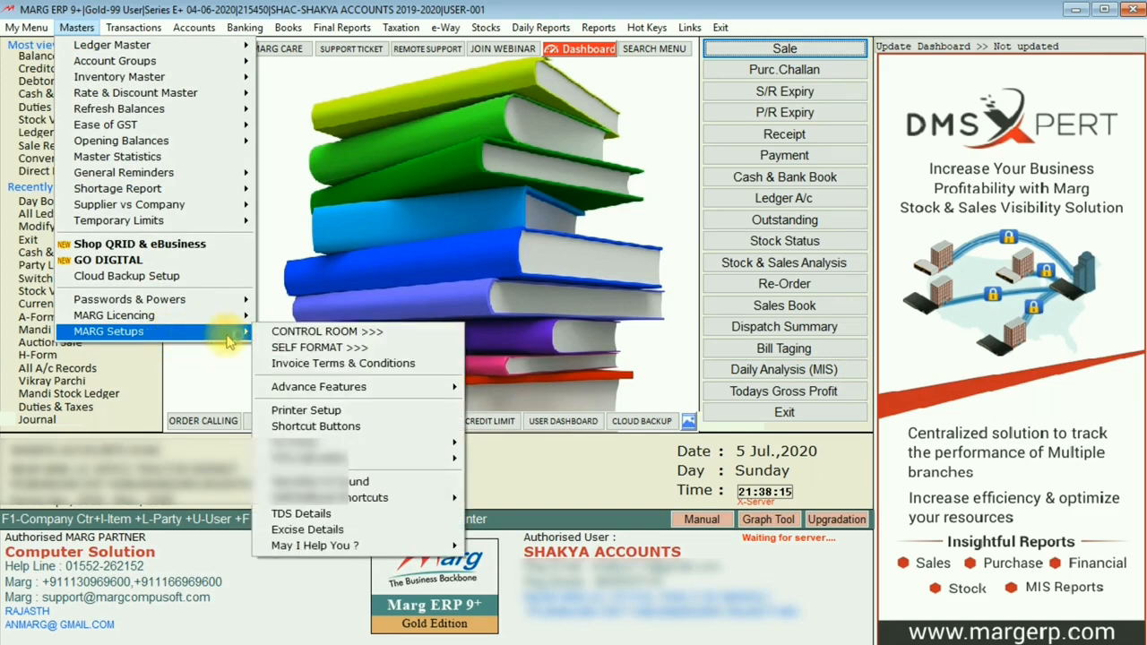
{"action": "left_click", "coordinate": [309, 412]}
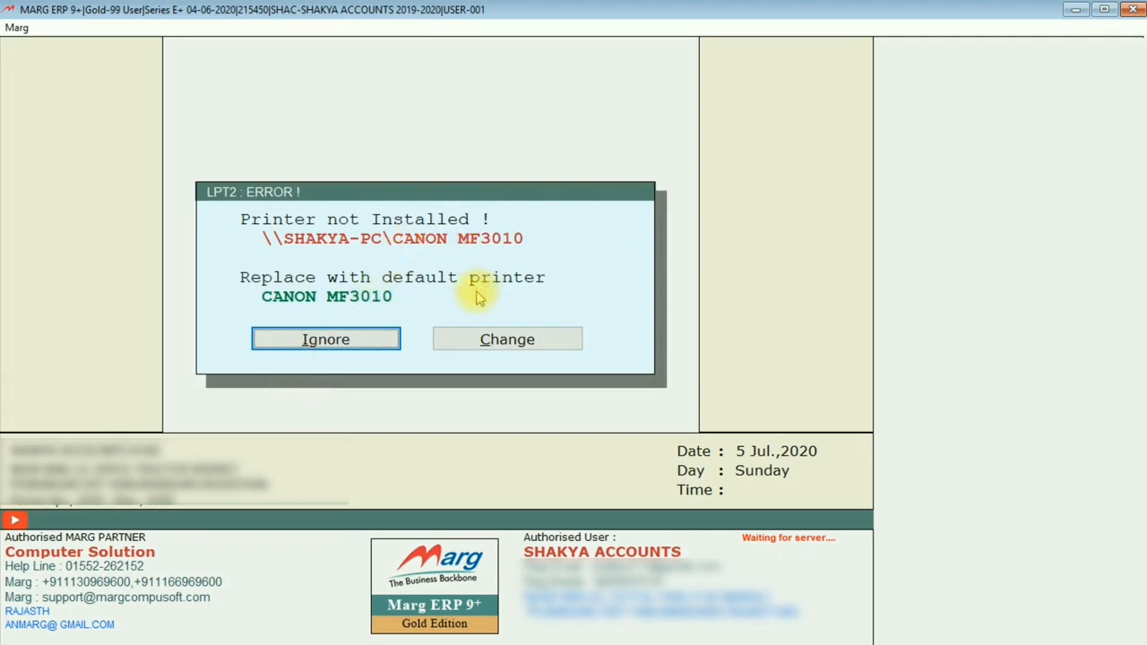
{"action": "left_click", "coordinate": [484, 338]}
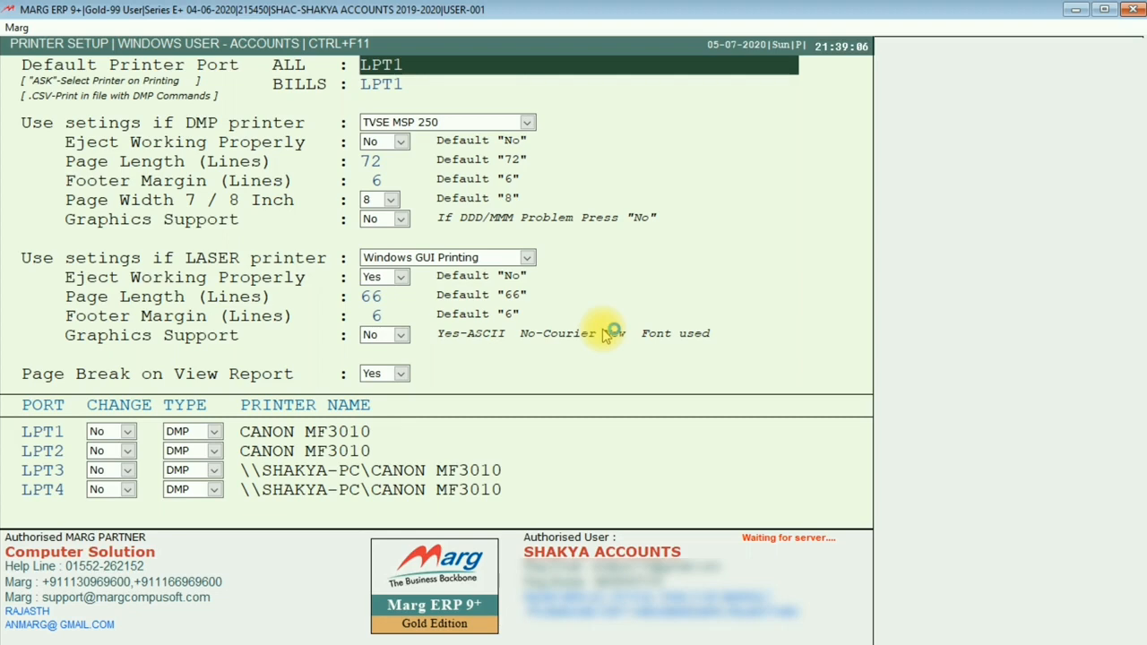
Examine the default printer ports and the DMP printer settings, from eject and page length to graphics support
{"action": "key", "text": "Return"}
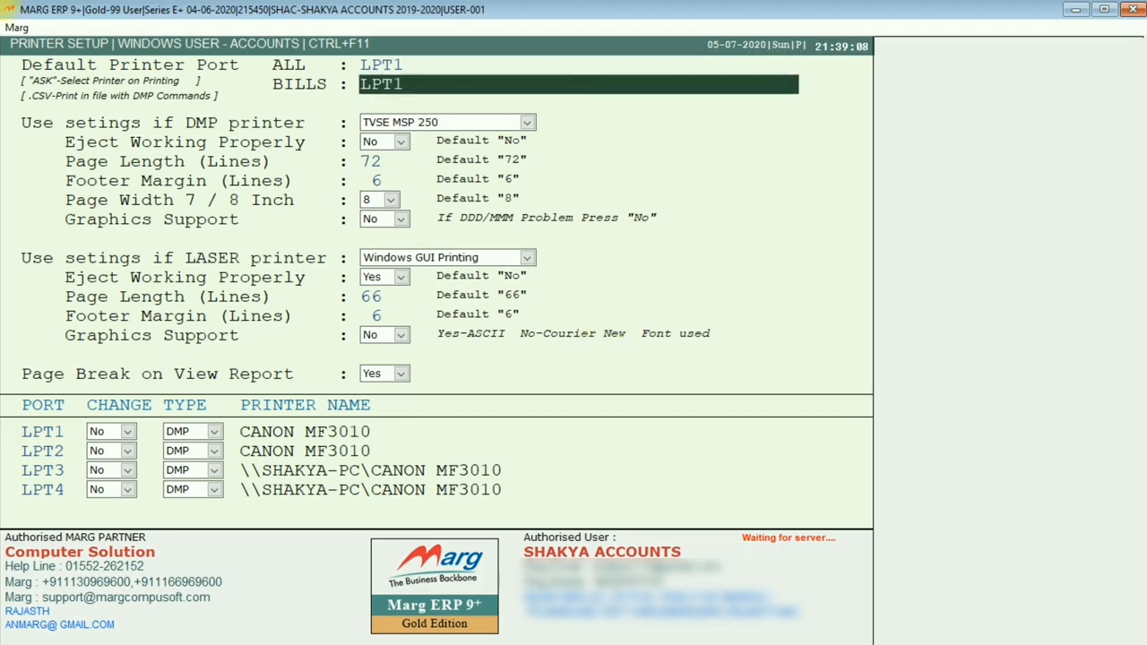
{"action": "key", "text": "Return"}
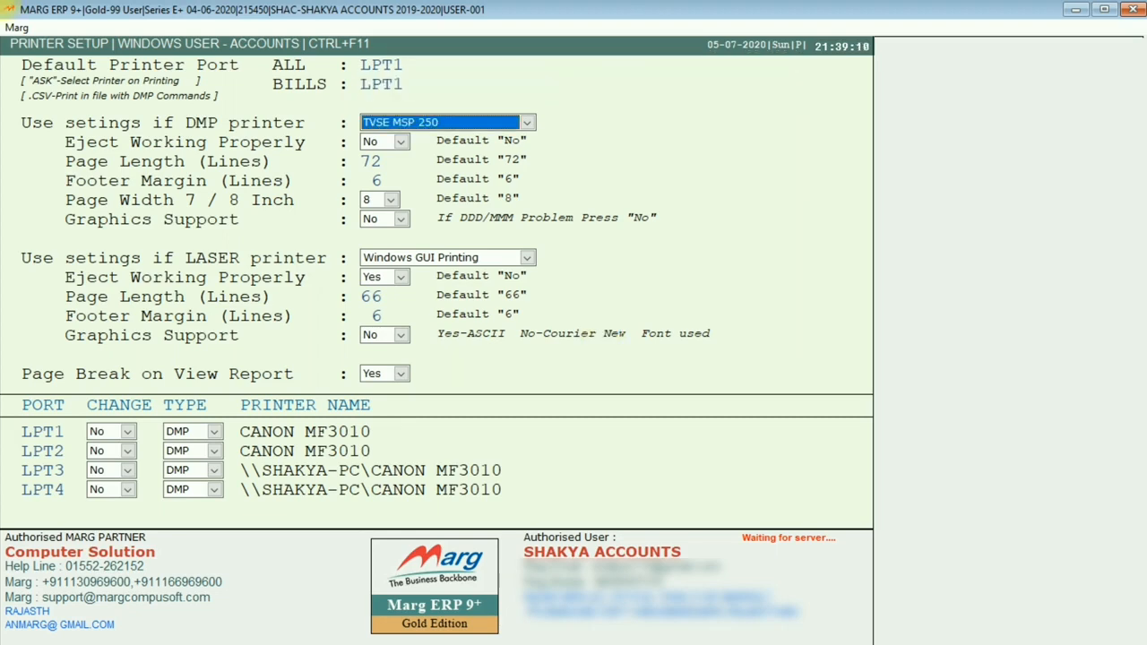
{"action": "key", "text": "alt+Down"}
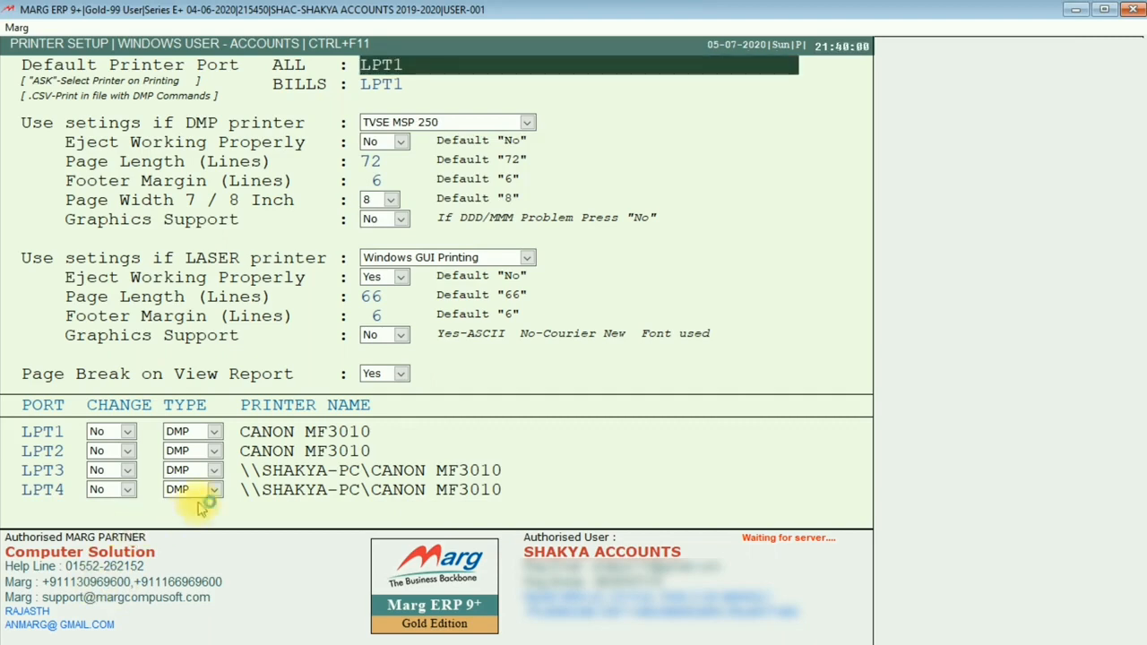
{"action": "key", "text": "Return"}
{"action": "key", "text": "Return"}
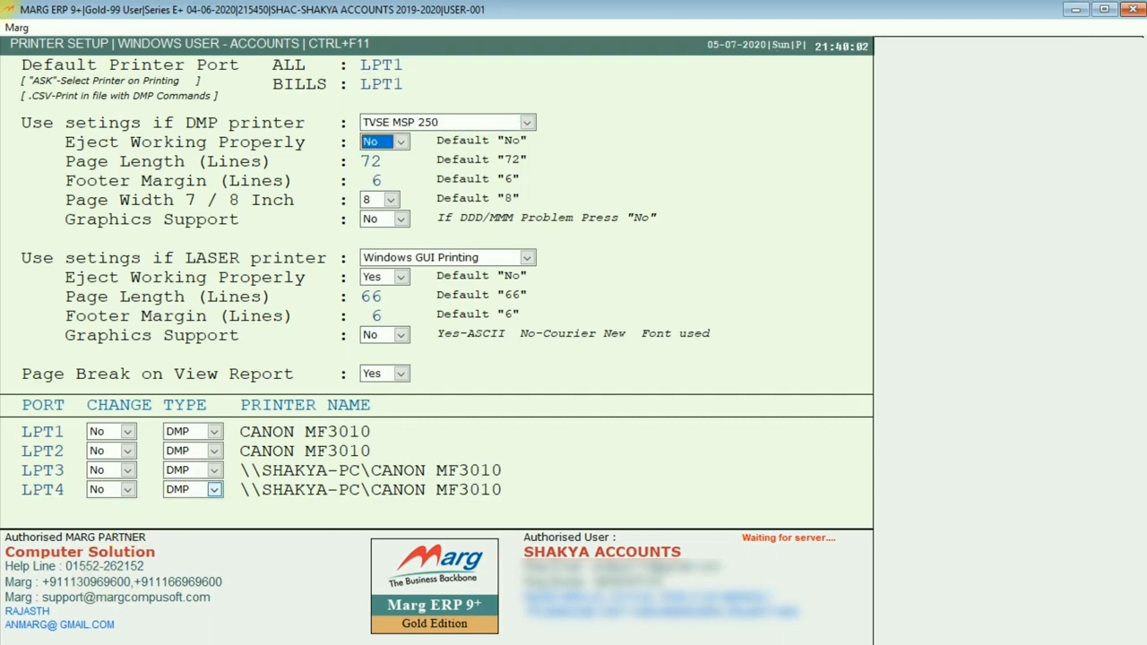
{"action": "key", "text": "Return"}
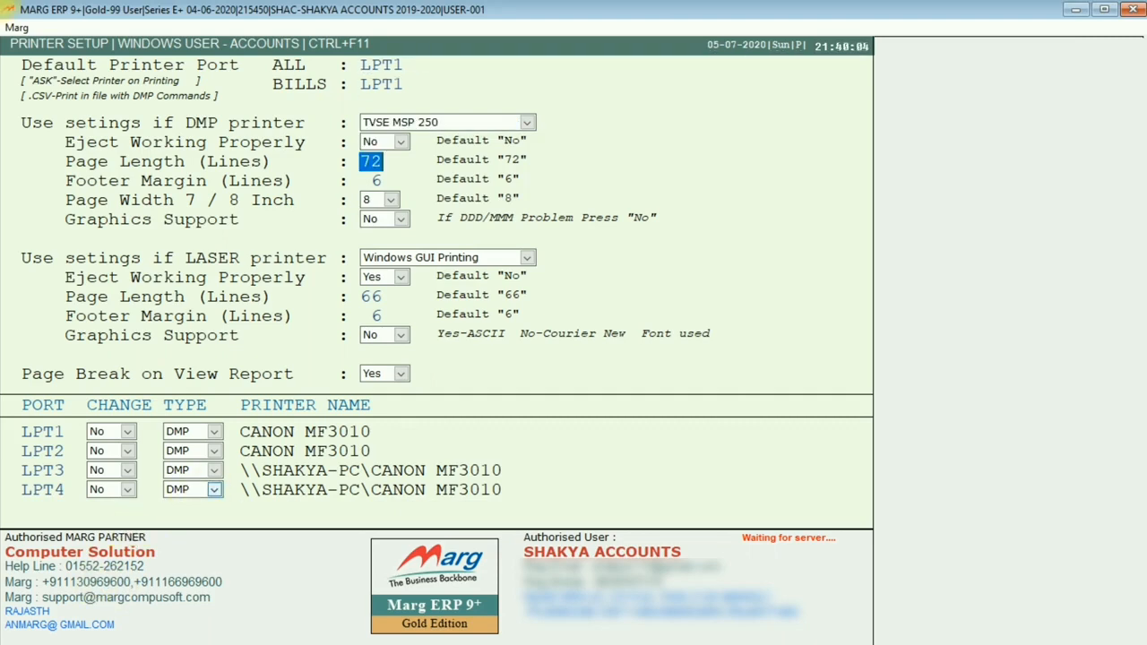
{"action": "key", "text": "Return"}
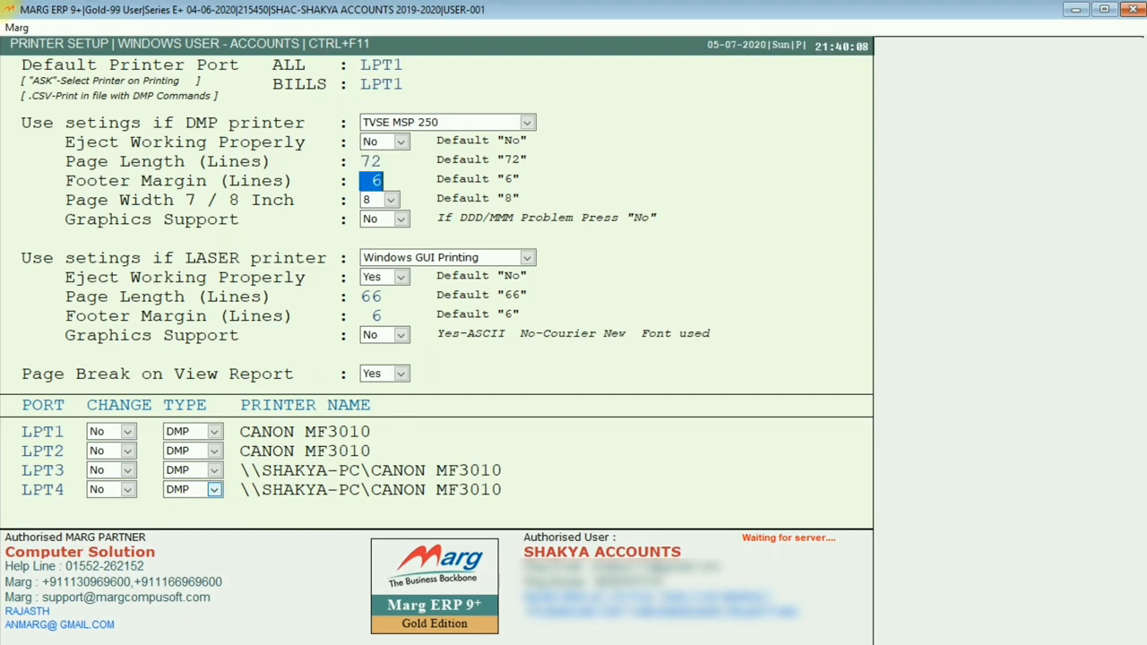
{"action": "key", "text": "Return"}
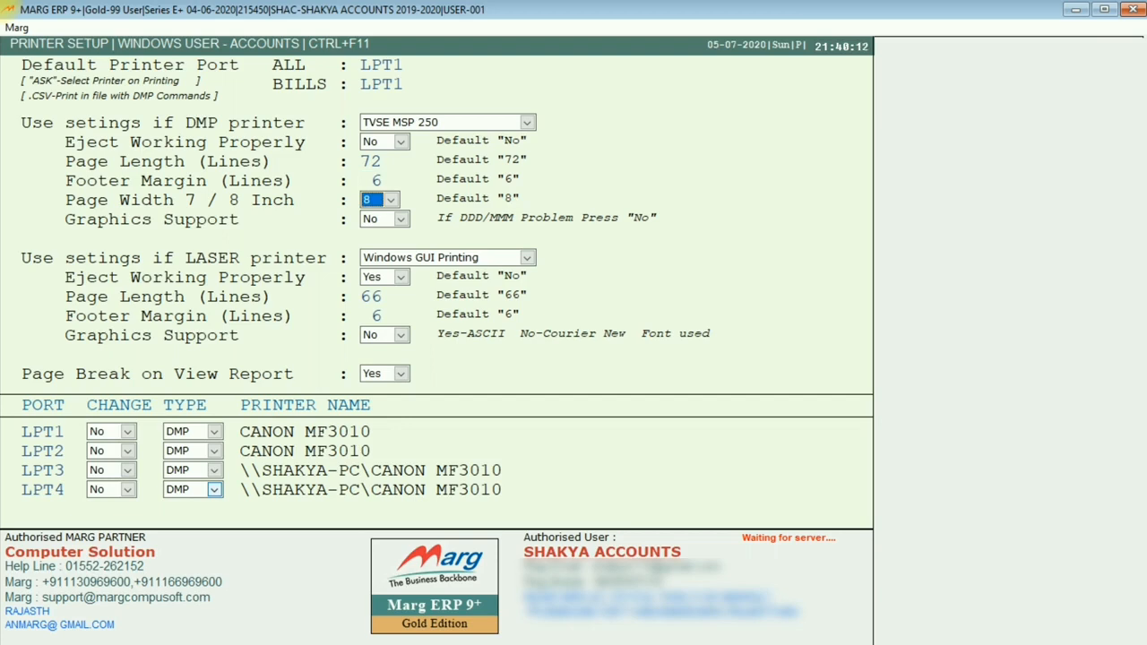
{"action": "key", "text": "Return"}
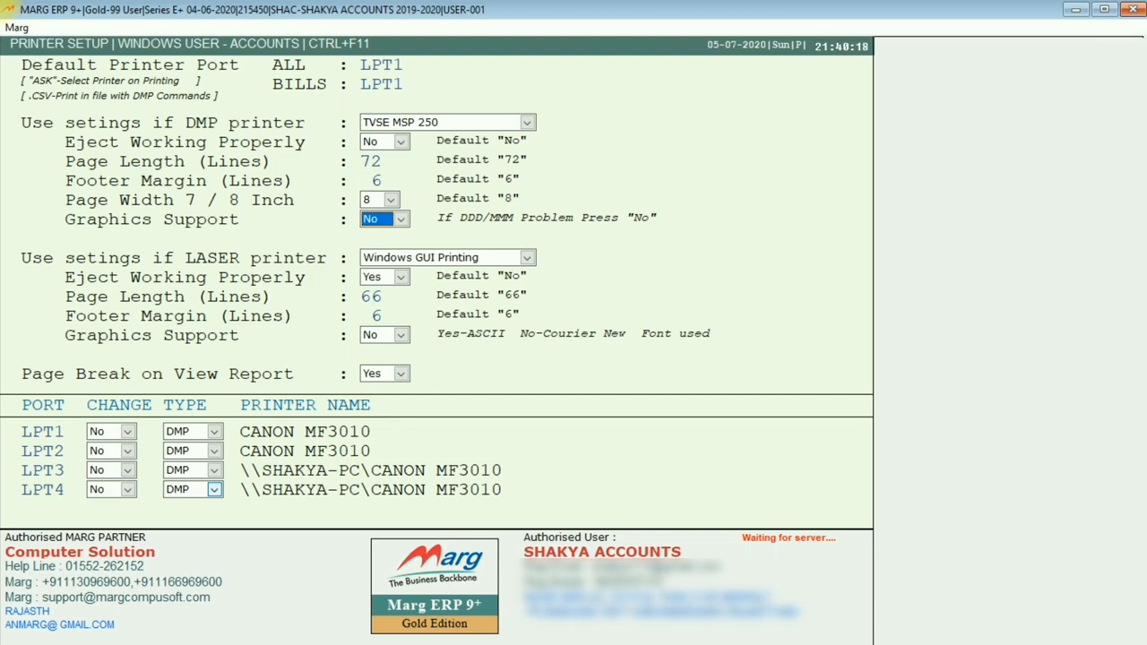
{"action": "key", "text": "Return"}
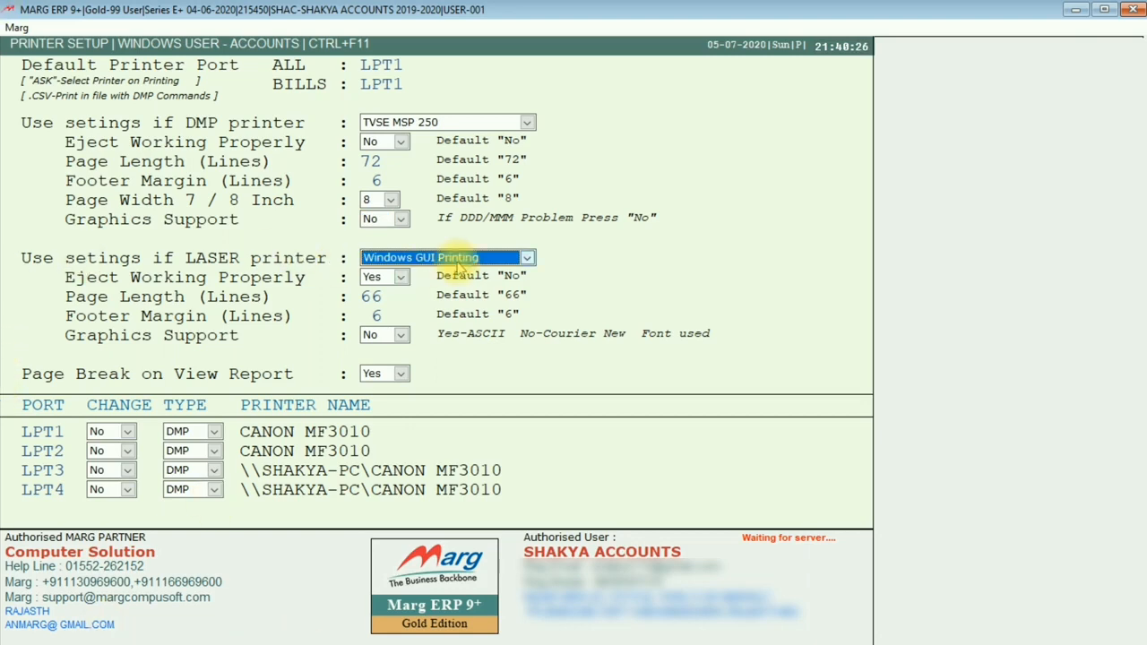
Examine the LASER printer settings, including the printing mode choices, page length, footer margin and graphics support
{"action": "left_click", "coordinate": [458, 262]}
{"action": "left_click", "coordinate": [458, 262]}
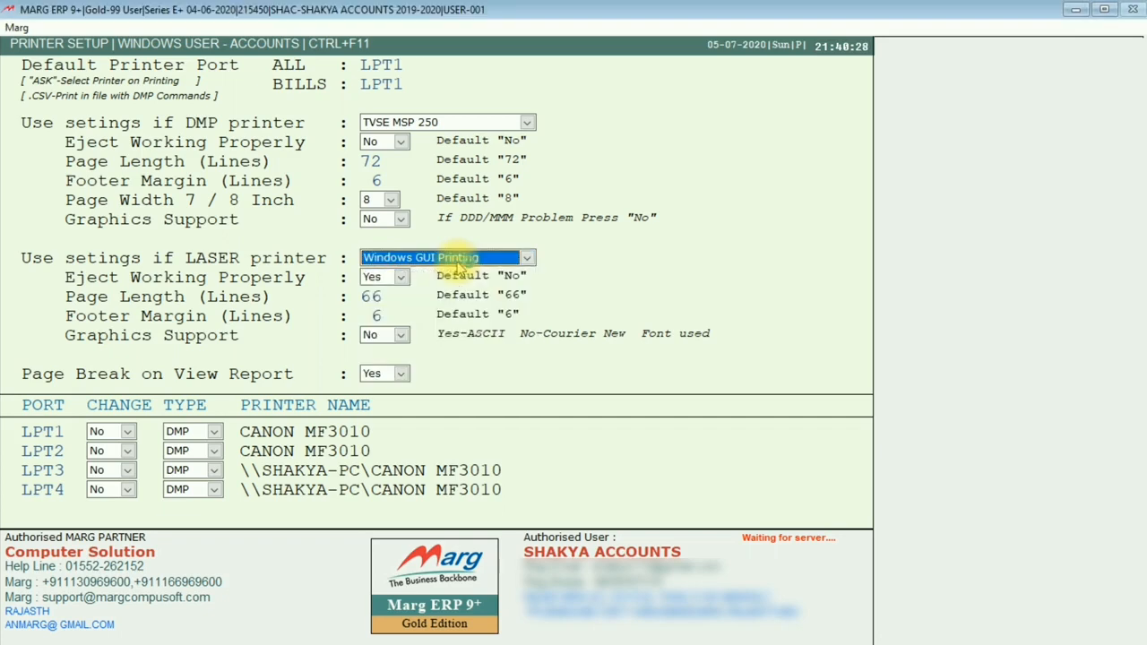
{"action": "left_click", "coordinate": [604, 320]}
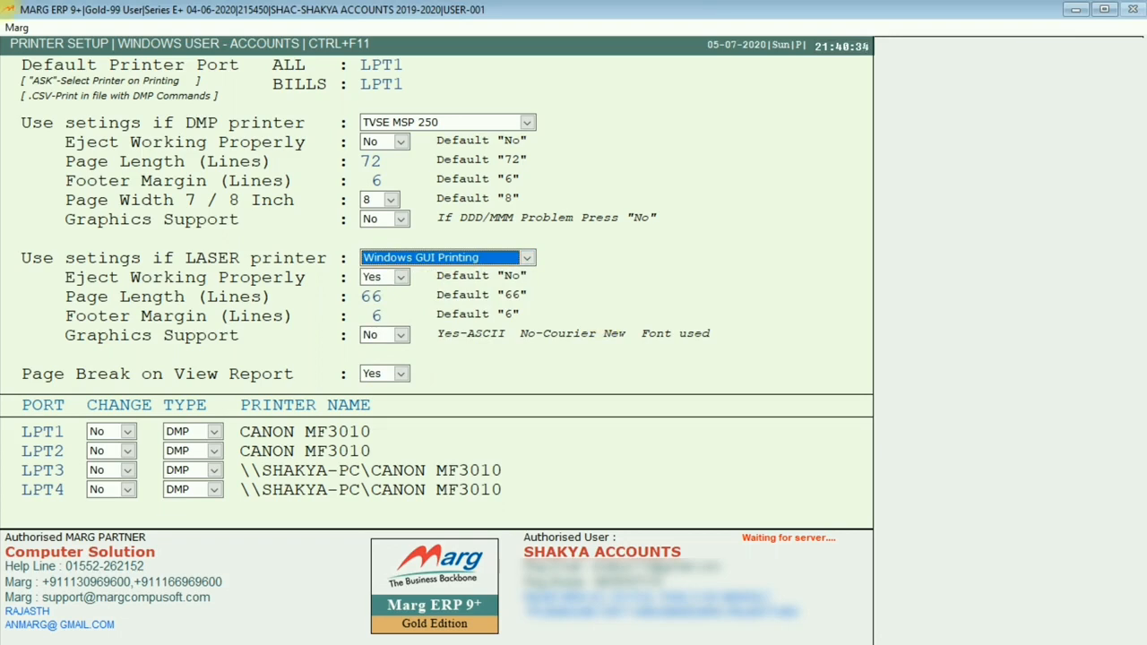
{"action": "key", "text": "Return"}
{"action": "key", "text": "Return"}
{"action": "key", "text": "Return"}
{"action": "key", "text": "Return"}
{"action": "key", "text": "Return"}
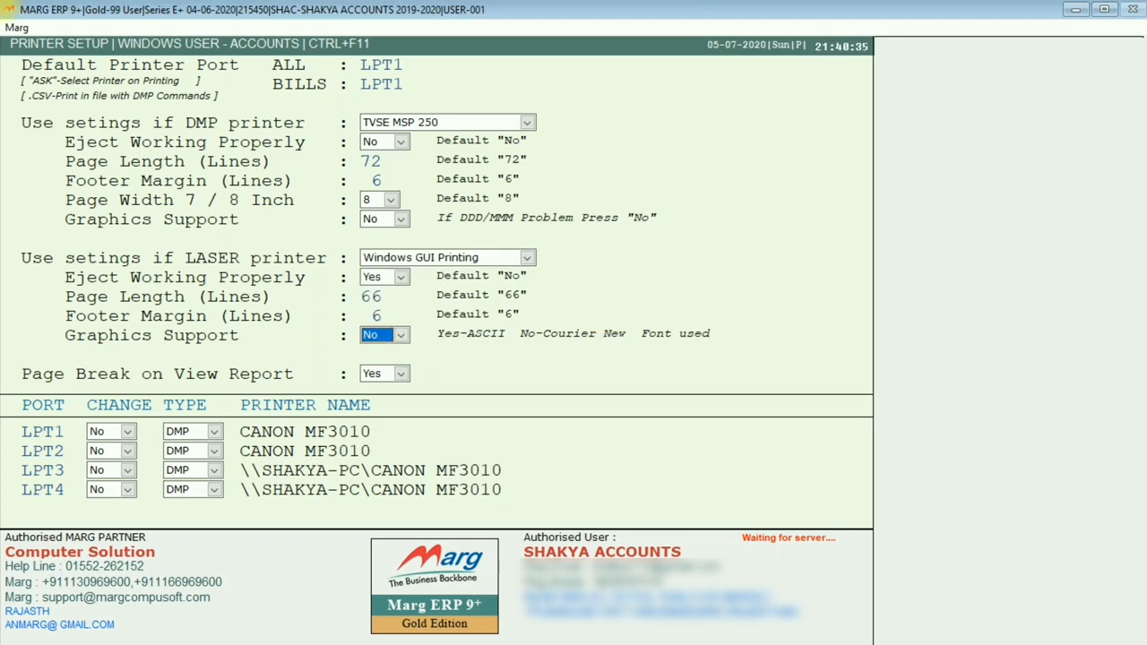
{"action": "key", "text": "Return"}
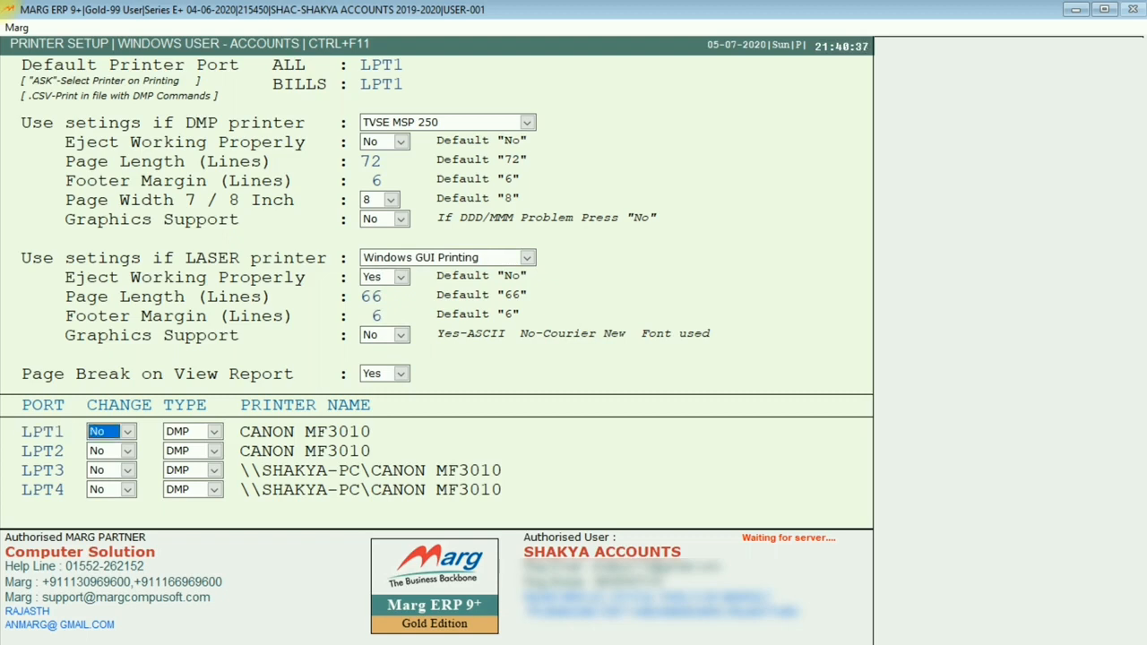
Examine the change and type settings of printer ports LPT1 to LPT4
{"action": "key", "text": "Return"}
{"action": "key", "text": "Return"}
{"action": "key", "text": "Return"}
{"action": "key", "text": "Return"}
{"action": "key", "text": "Return"}
{"action": "key", "text": "Return"}
{"action": "key", "text": "Return"}
{"action": "key", "text": "Return"}
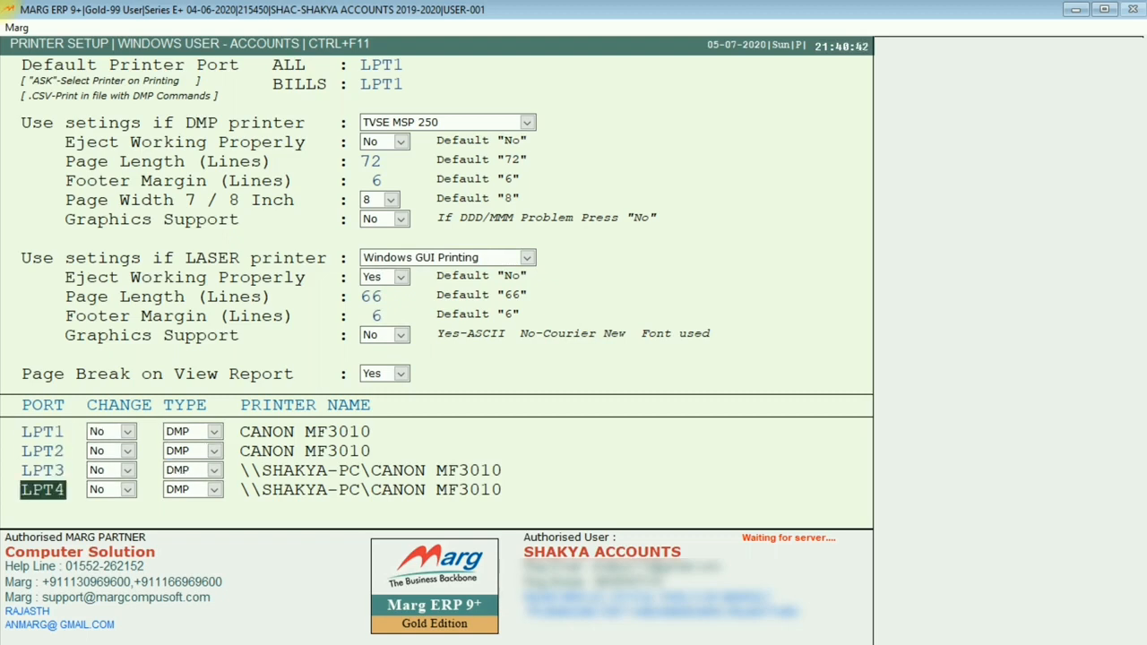
{"action": "key", "text": "Return"}
{"action": "key", "text": "Return"}
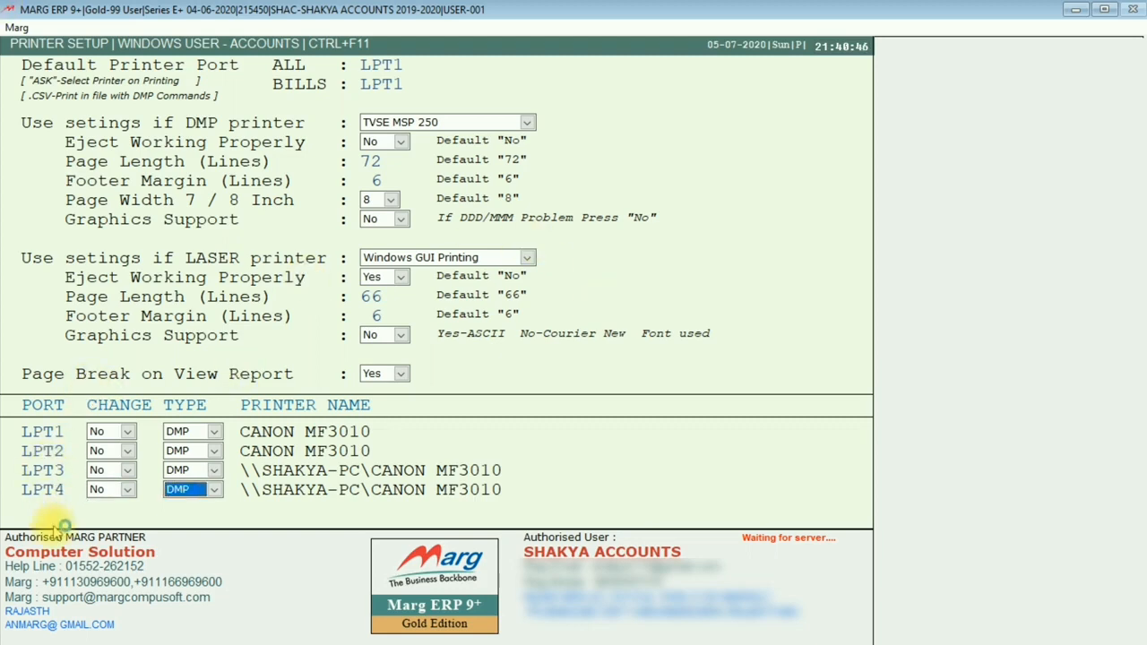
Change the printer assigned to port LPT1 to Canon MF3010
{"action": "left_click", "coordinate": [127, 433]}
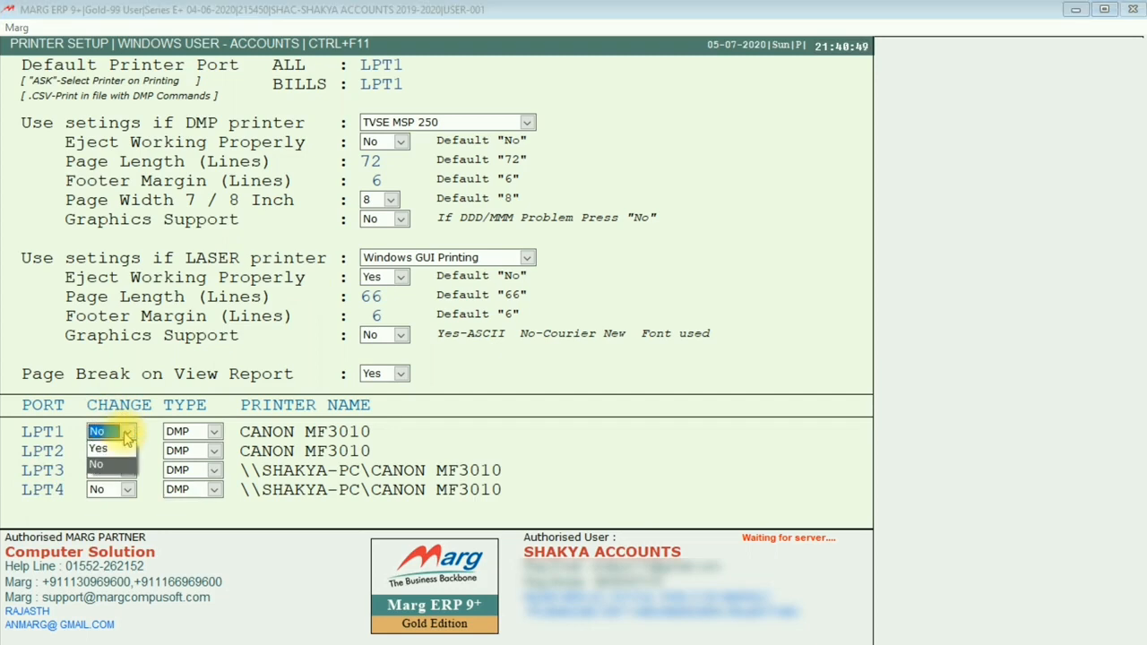
{"action": "left_click", "coordinate": [125, 451]}
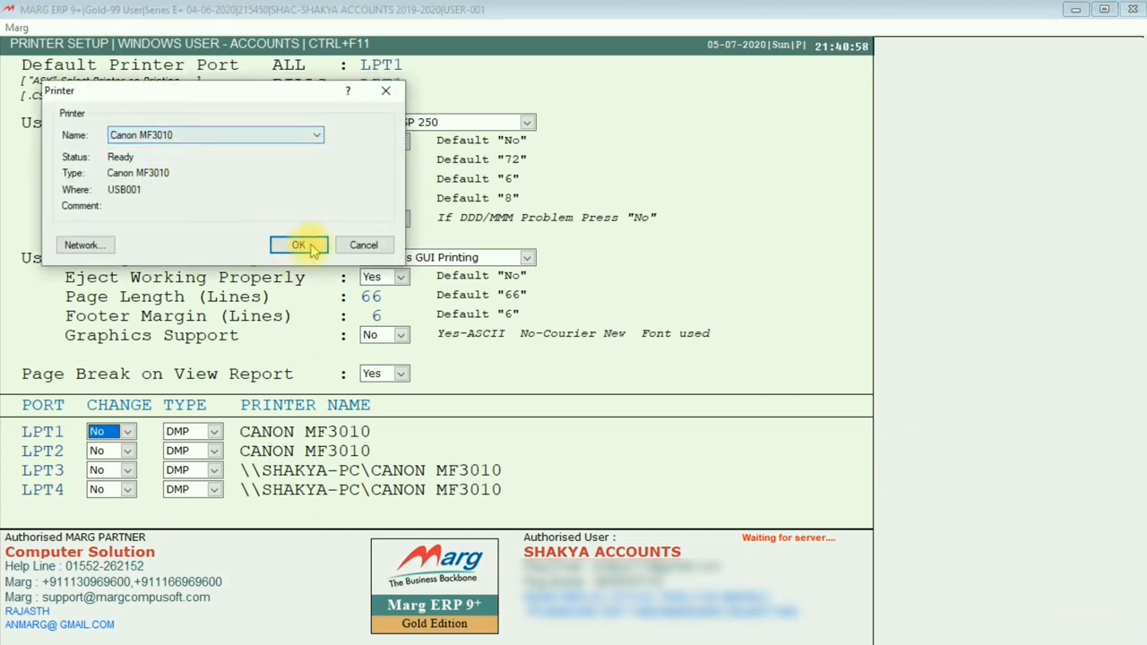
{"action": "left_click", "coordinate": [358, 245]}
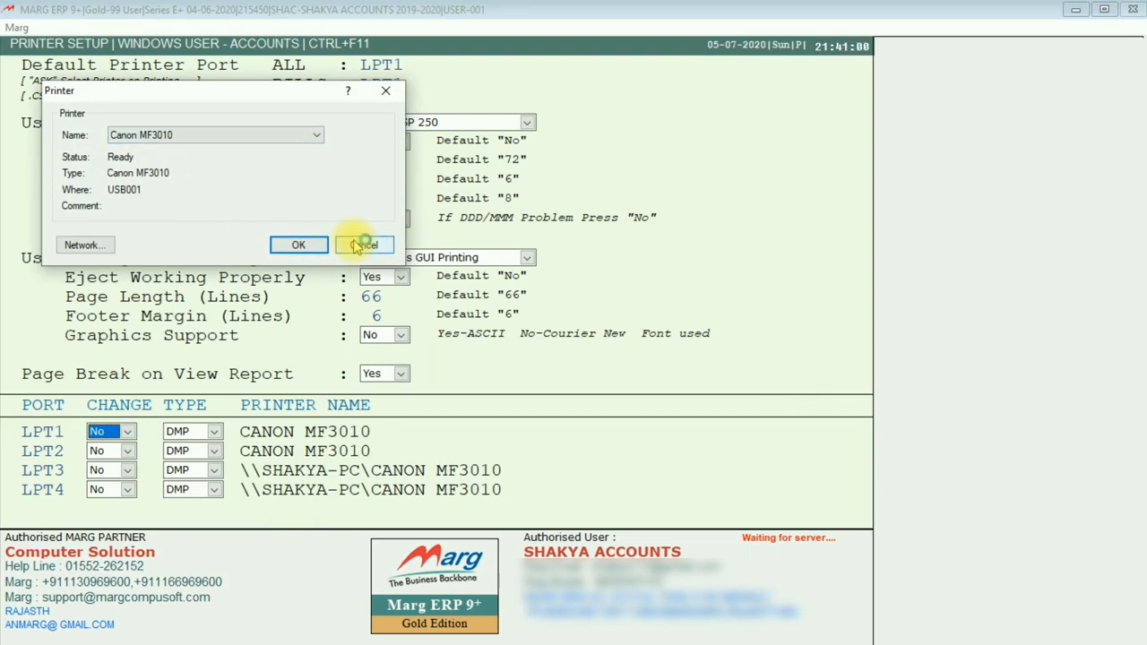
{"action": "left_click", "coordinate": [299, 247]}
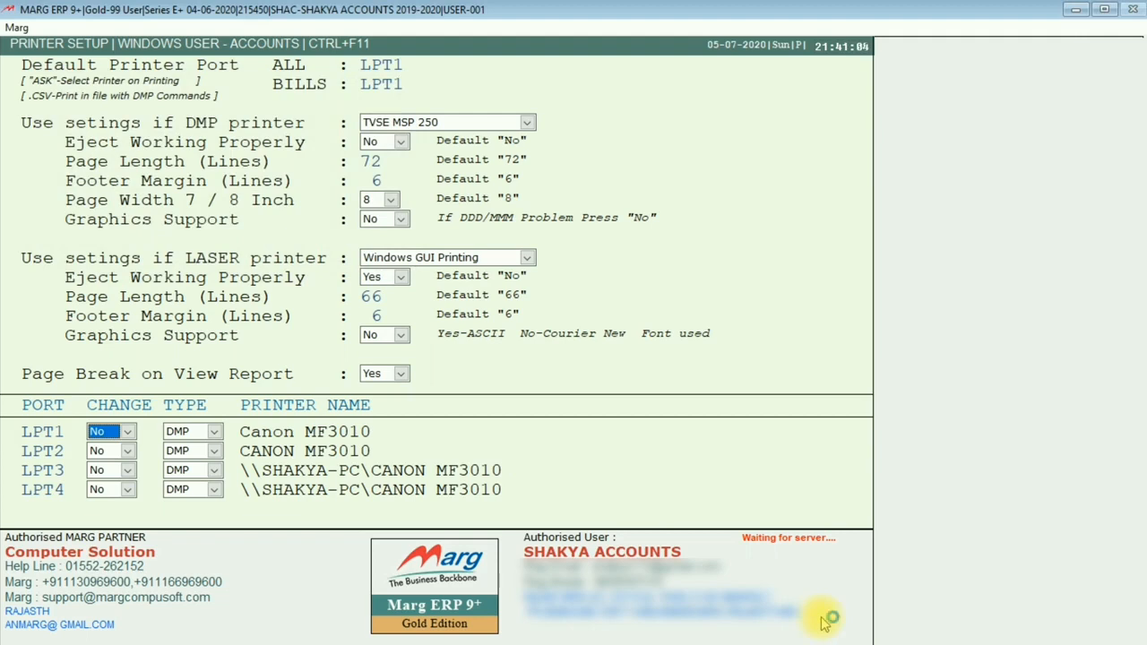
Accept the remaining port settings without changes and exit Printer Setup
{"action": "key", "text": "Return"}
{"action": "key", "text": "Return"}
{"action": "key", "text": "Return"}
{"action": "key", "text": "Return"}
{"action": "key", "text": "Return"}
{"action": "key", "text": "Return"}
{"action": "key", "text": "Return"}
{"action": "key", "text": "Return"}
{"action": "key", "text": "Return"}
{"action": "key", "text": "Return"}
{"action": "key", "text": "Return"}
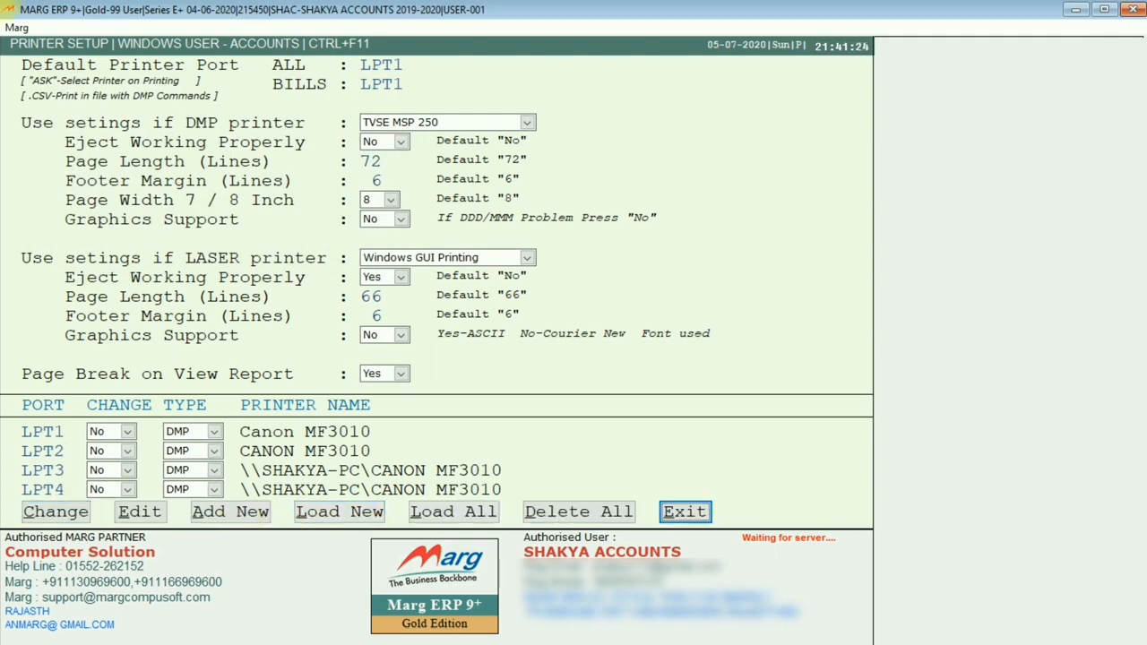
{"action": "key", "text": "Return"}
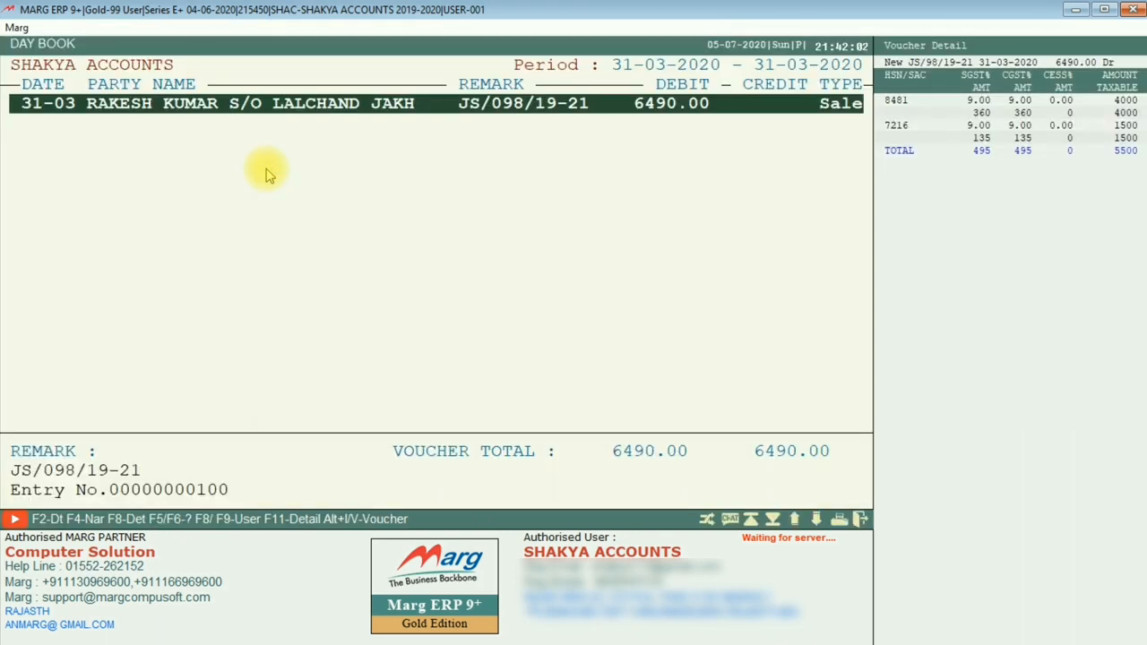
Open the 31-03-2020 sale voucher from the Day Book and preview its printout in GUI-View
{"action": "key", "text": "Return"}
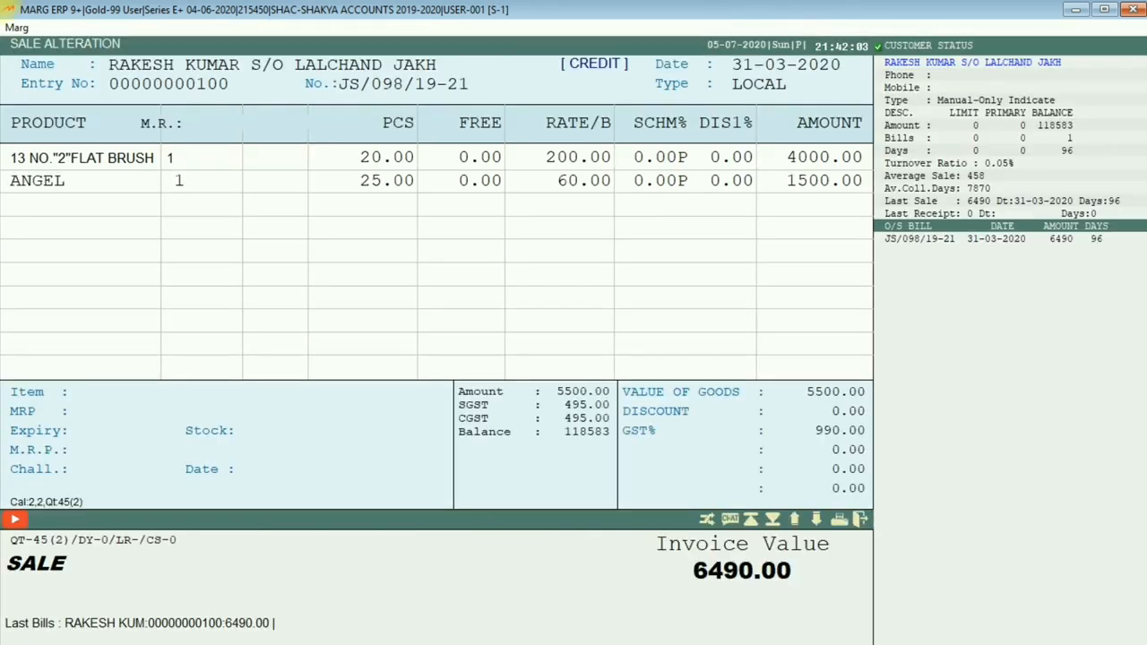
{"action": "key", "text": "Right"}
{"action": "key", "text": "Right"}
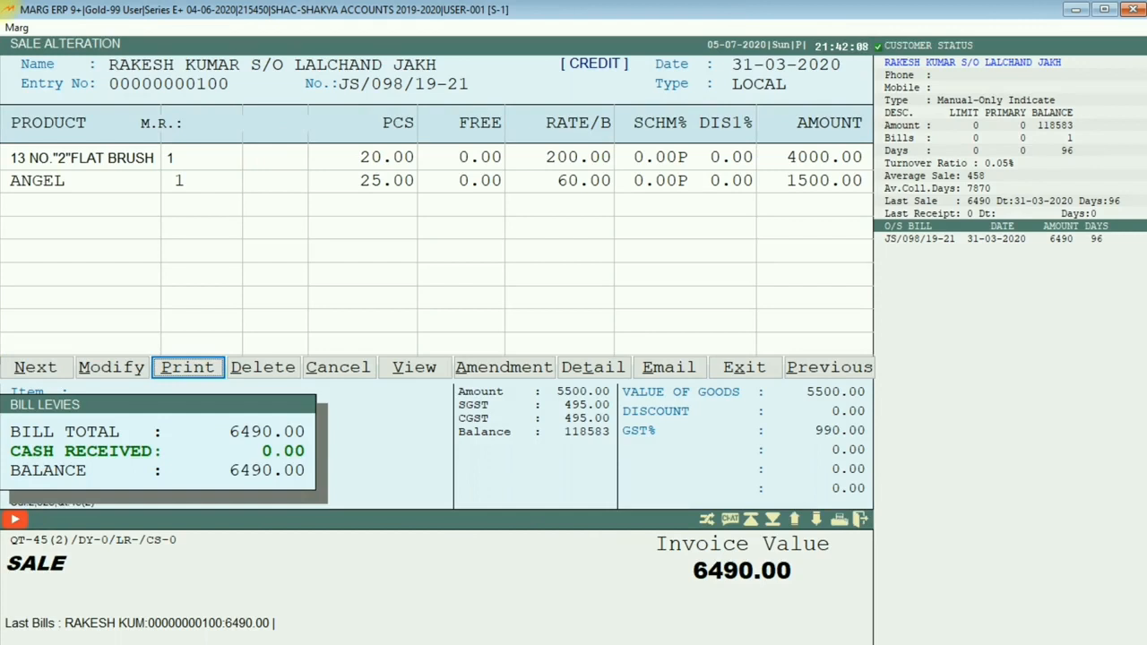
{"action": "left_click", "coordinate": [199, 369]}
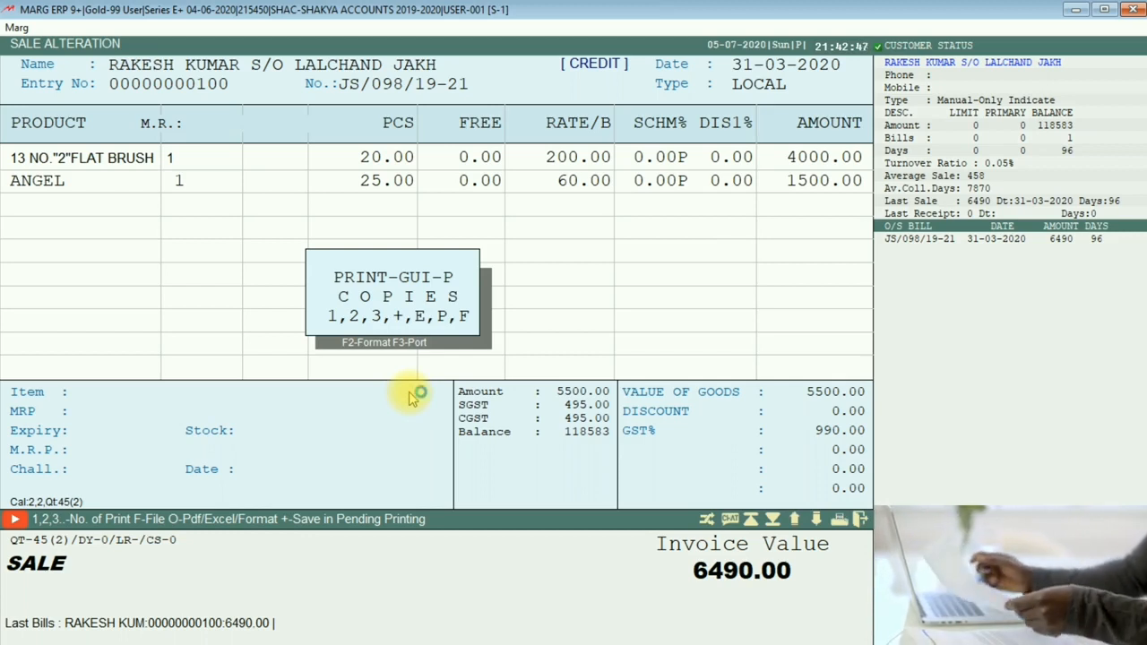
{"action": "key", "text": "f"}
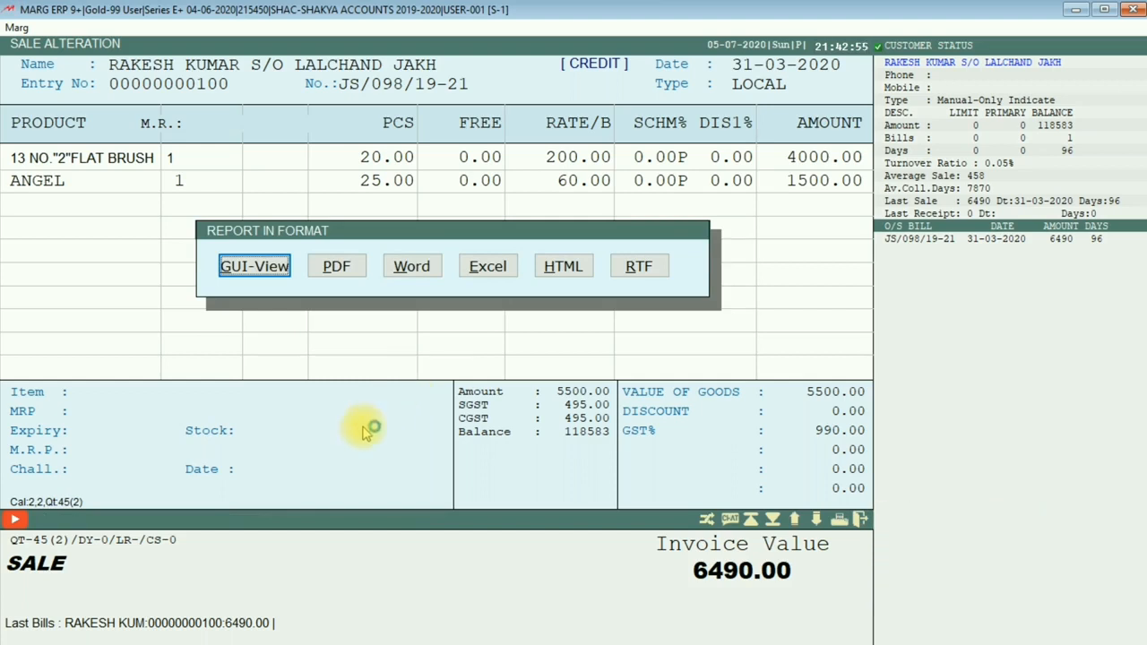
{"action": "left_click", "coordinate": [256, 269]}
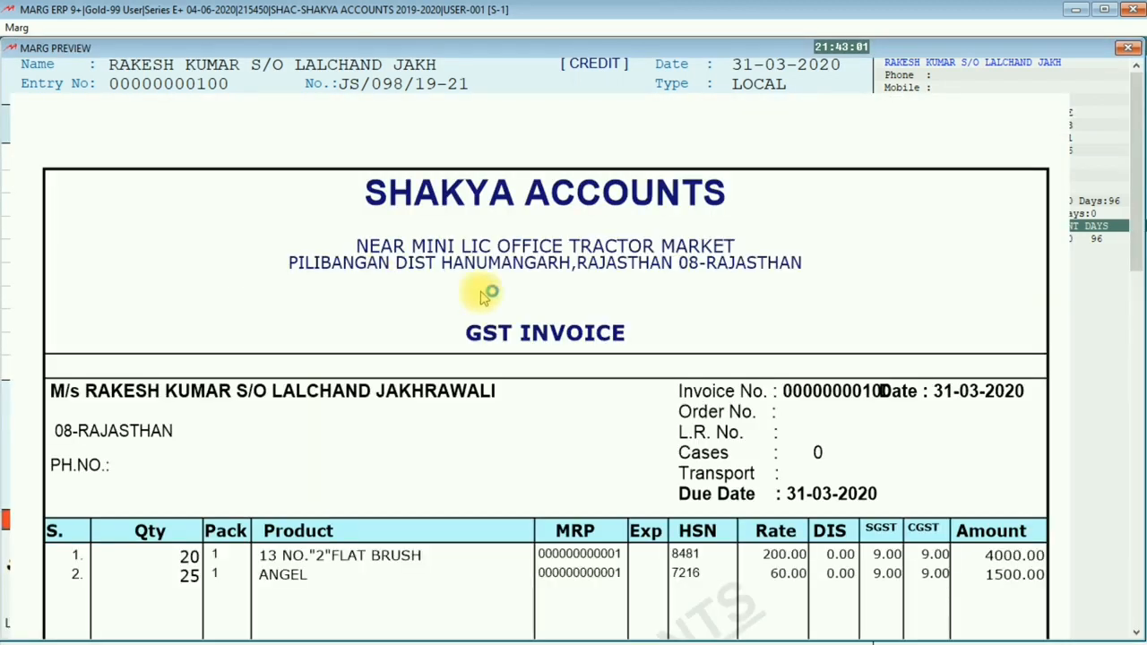
Examine the full-page GST invoice preview from the header and item table to the totals and terms, and close it
{"action": "scroll", "coordinate": [466, 423], "scroll_direction": "down", "scroll_amount": 3}
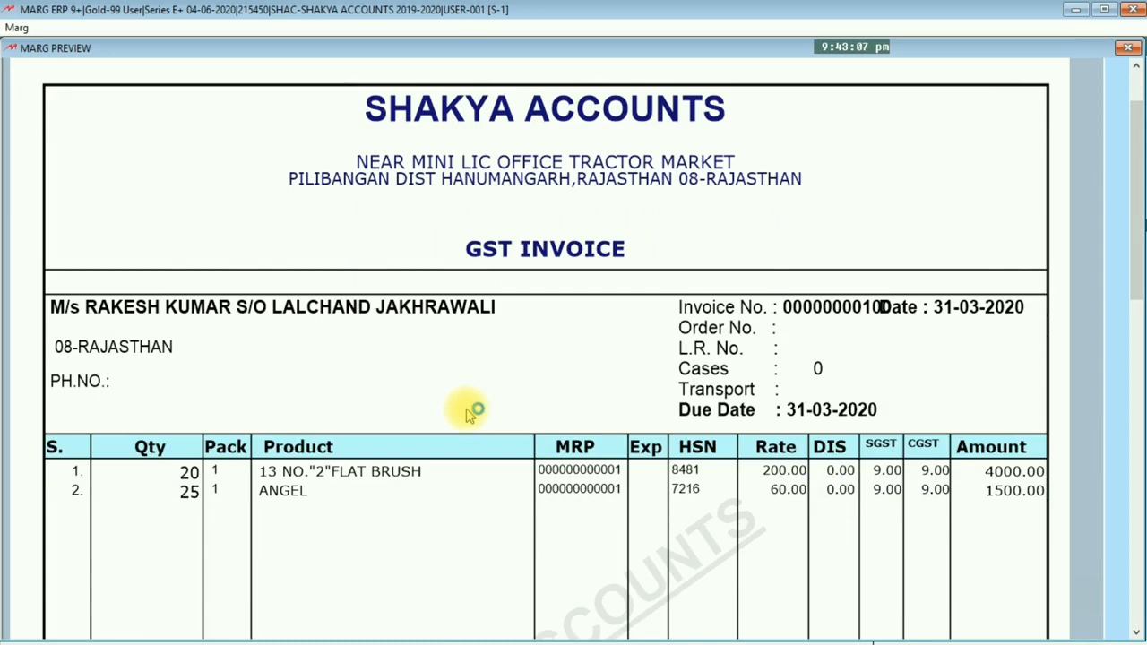
{"action": "scroll", "coordinate": [468, 410], "scroll_direction": "down", "scroll_amount": 3}
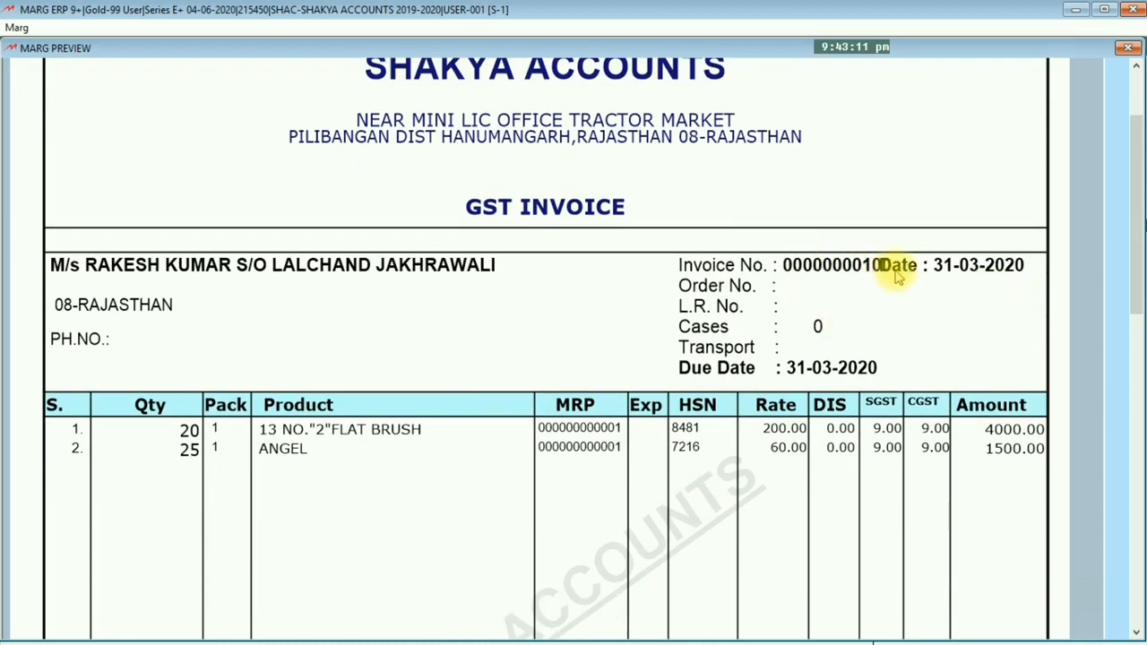
{"action": "scroll", "coordinate": [892, 278], "scroll_direction": "down", "scroll_amount": 4}
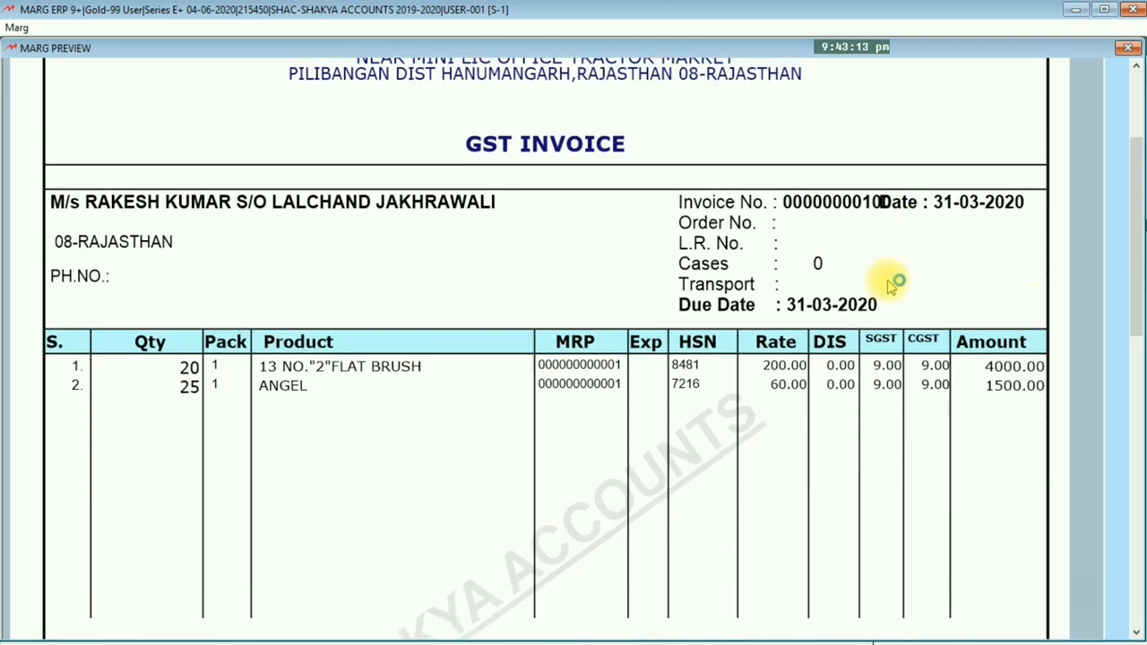
{"action": "scroll", "coordinate": [284, 357], "scroll_direction": "down", "scroll_amount": 2}
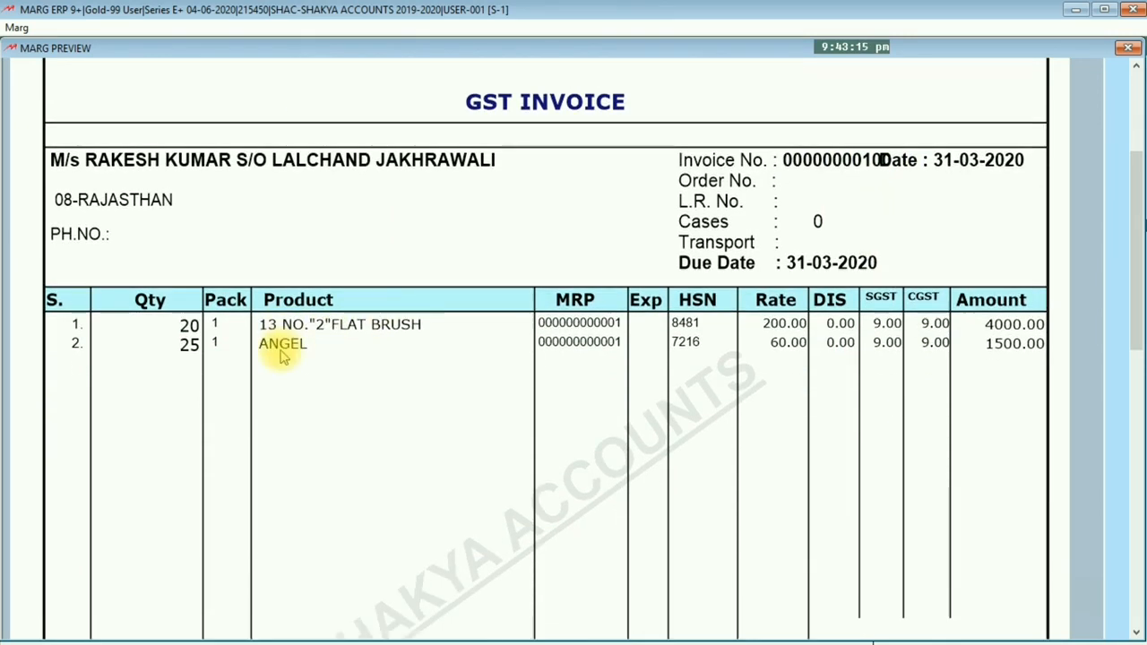
{"action": "scroll", "coordinate": [283, 357], "scroll_direction": "down", "scroll_amount": 8}
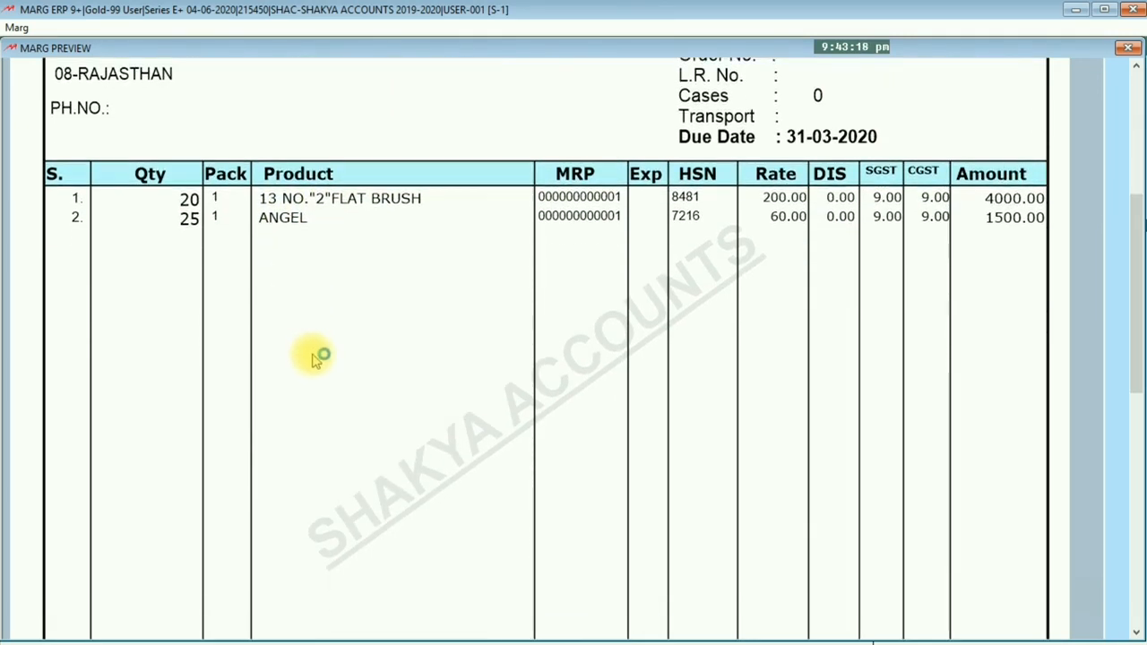
{"action": "scroll", "coordinate": [327, 381], "scroll_direction": "down", "scroll_amount": 4}
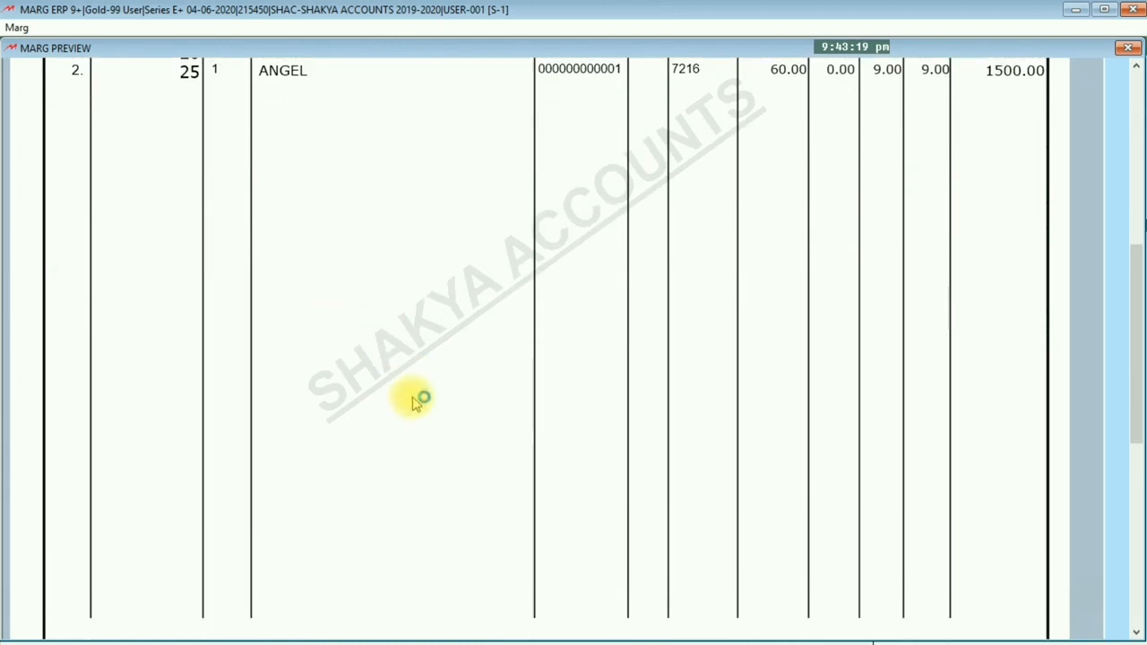
{"action": "scroll", "coordinate": [408, 402], "scroll_direction": "down", "scroll_amount": 9}
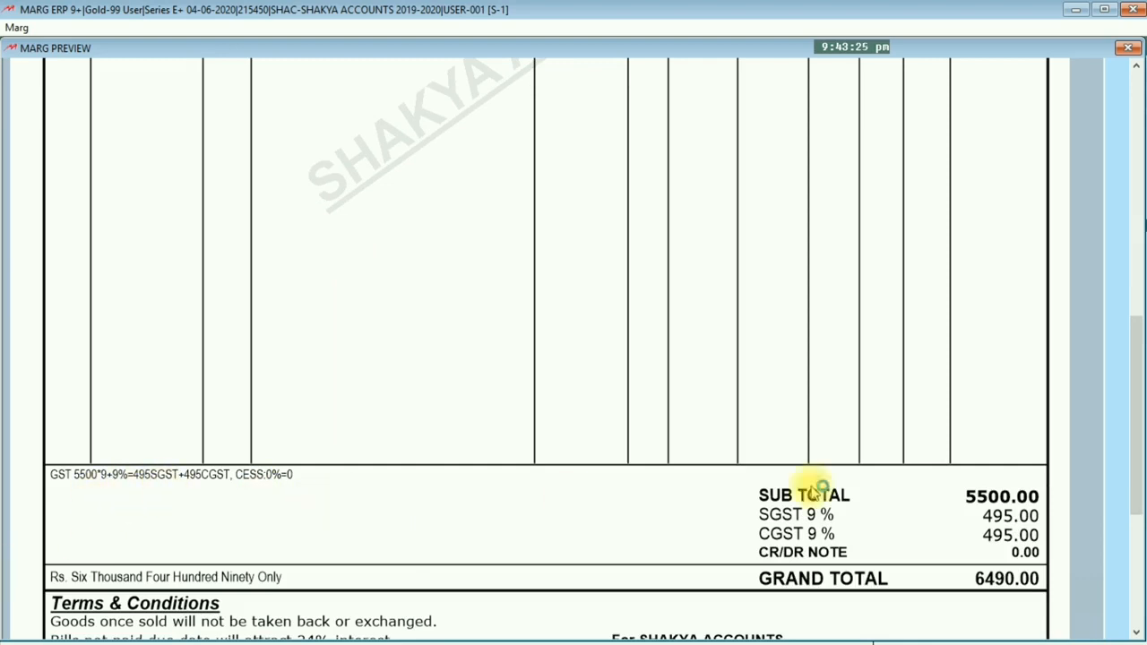
{"action": "scroll", "coordinate": [816, 533], "scroll_direction": "down", "scroll_amount": 1}
{"action": "scroll", "coordinate": [815, 533], "scroll_direction": "down", "scroll_amount": 4}
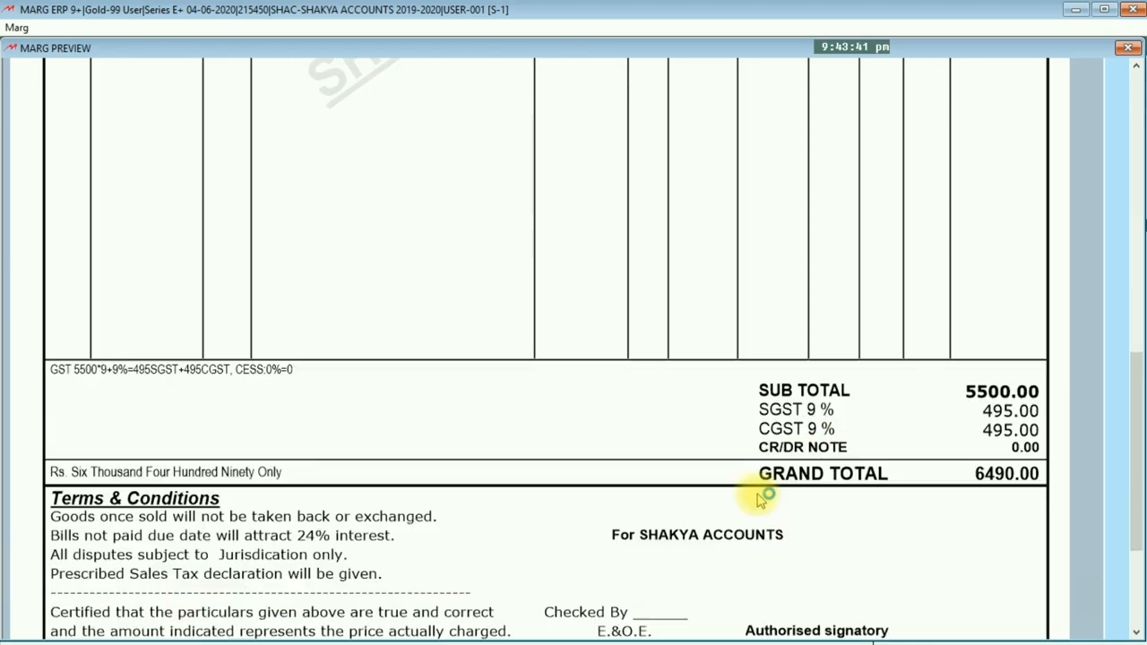
{"action": "key", "text": "Escape"}
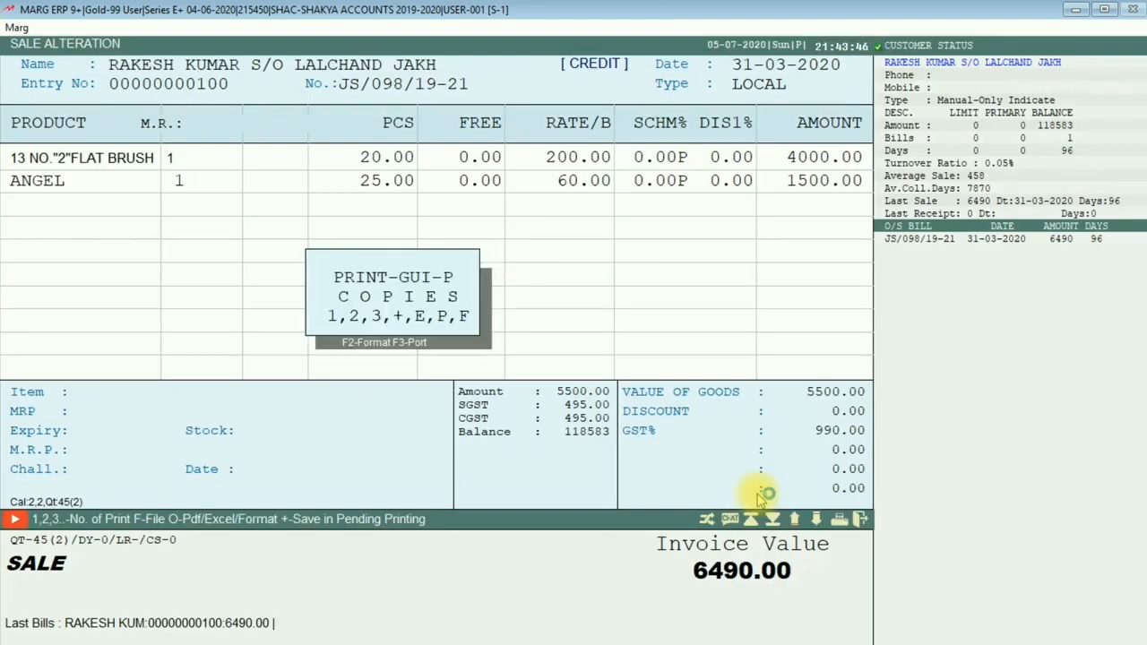
Output the sale invoice in PDF format
{"action": "key", "text": "o"}
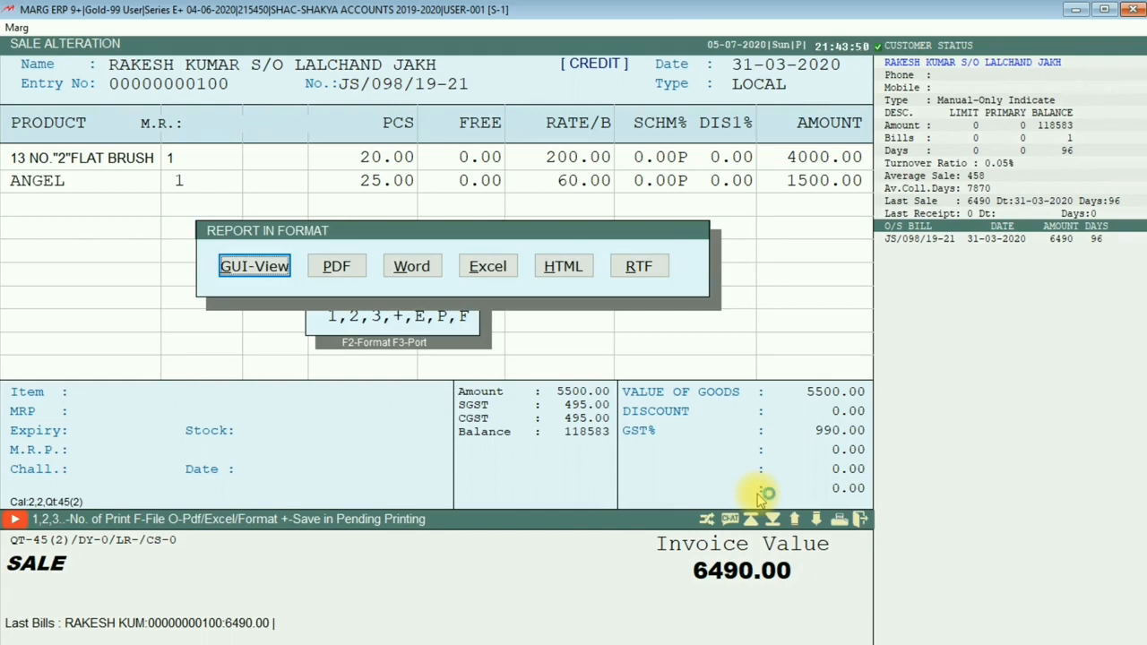
{"action": "key", "text": "Right"}
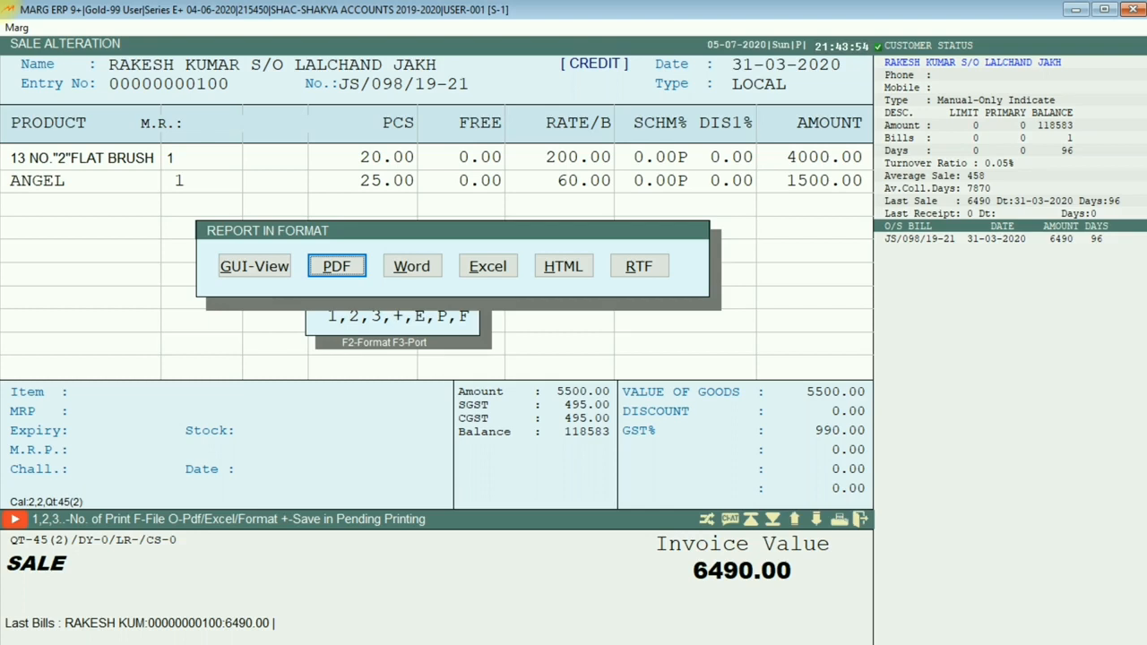
{"action": "key", "text": "Return"}
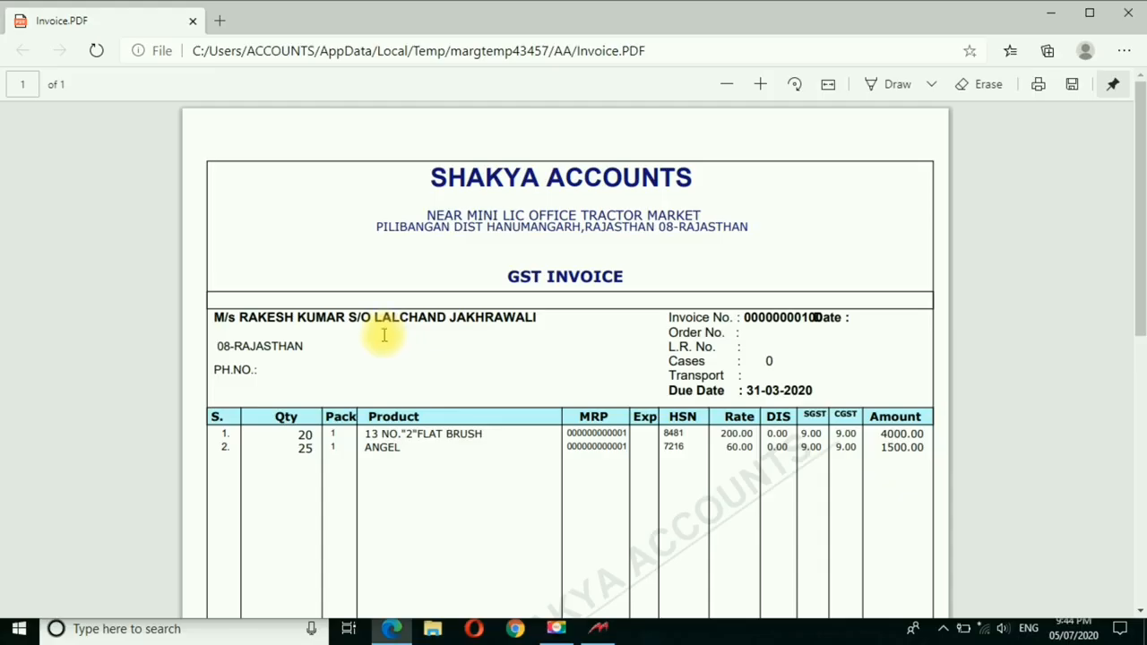
Examine the PDF invoice down to its totals and terms, close it and return to Marg ERP
{"action": "scroll", "coordinate": [394, 337], "scroll_direction": "down", "scroll_amount": 5}
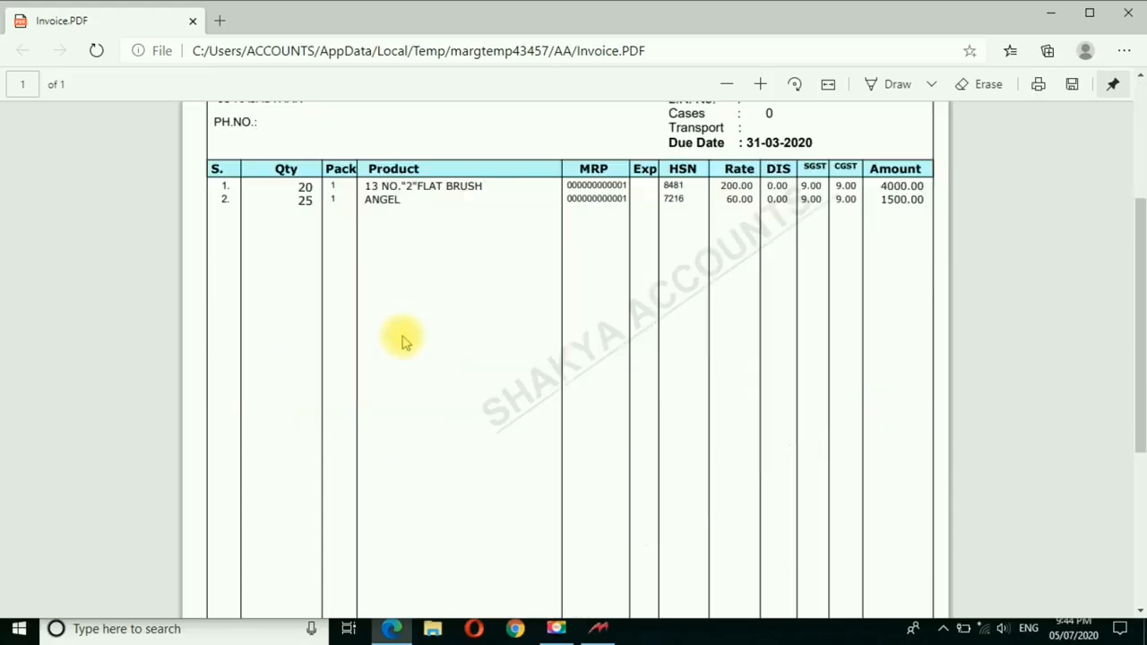
{"action": "scroll", "coordinate": [405, 339], "scroll_direction": "down", "scroll_amount": 5}
{"action": "scroll", "coordinate": [404, 341], "scroll_direction": "down", "scroll_amount": 2}
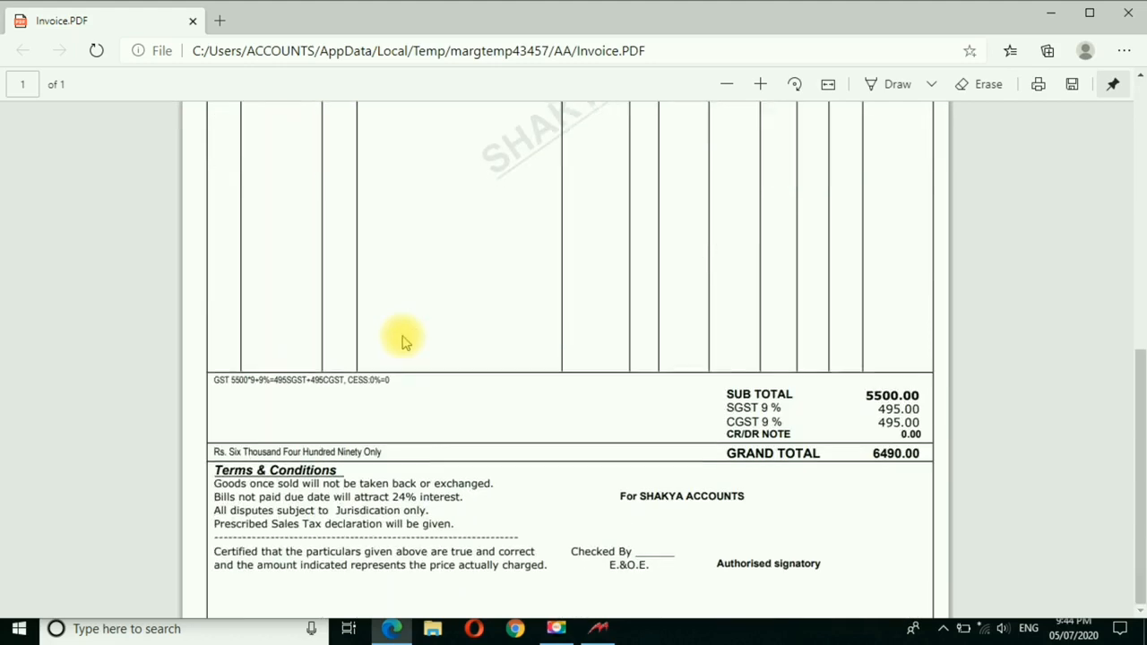
{"action": "scroll", "coordinate": [405, 339], "scroll_direction": "up", "scroll_amount": 12}
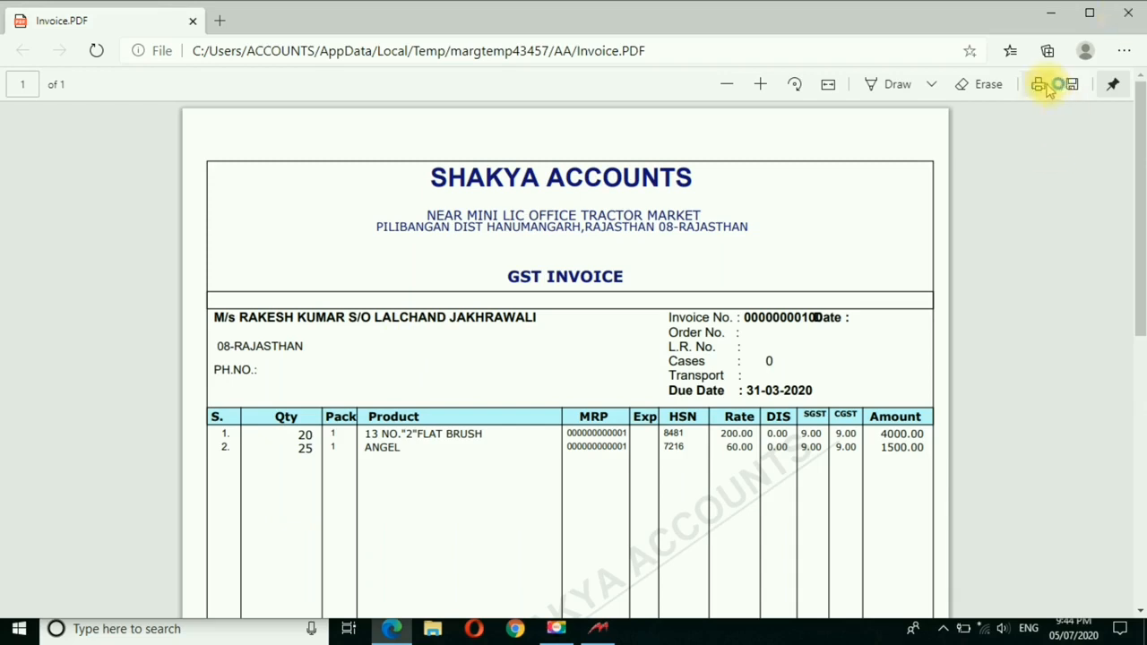
{"action": "left_click", "coordinate": [1126, 22]}
{"action": "left_click", "coordinate": [597, 631]}
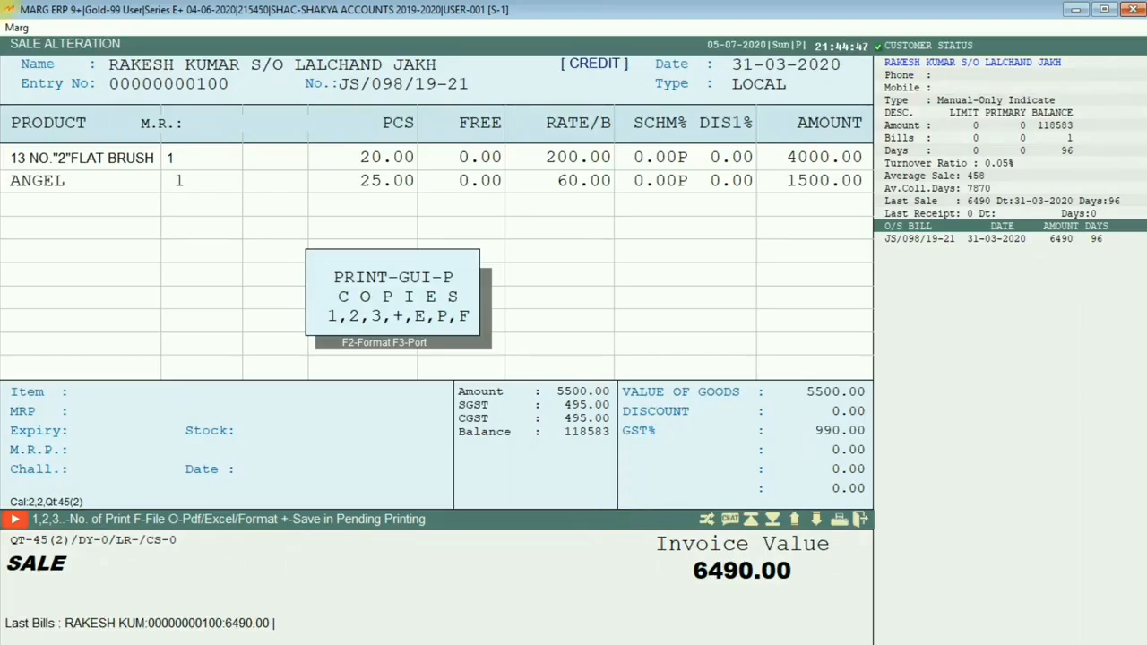
Output the same sale invoice in Word format
{"action": "key", "text": "f"}
{"action": "key", "text": "Right"}
{"action": "key", "text": "Right"}
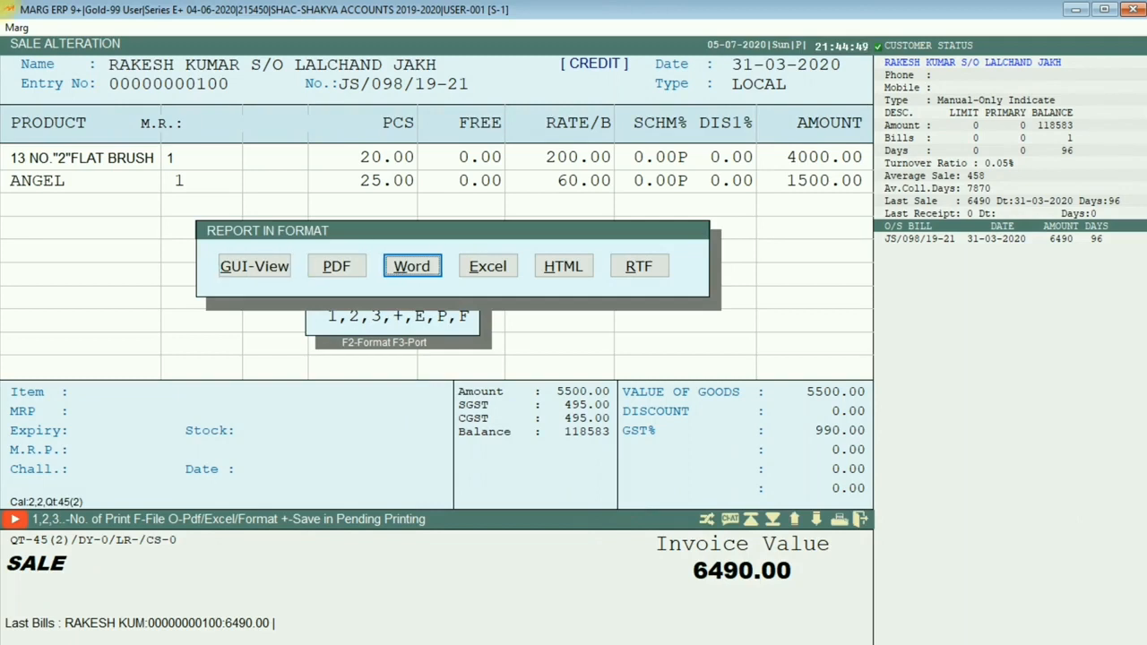
{"action": "key", "text": "Right"}
{"action": "key", "text": "Left"}
{"action": "key", "text": "Return"}
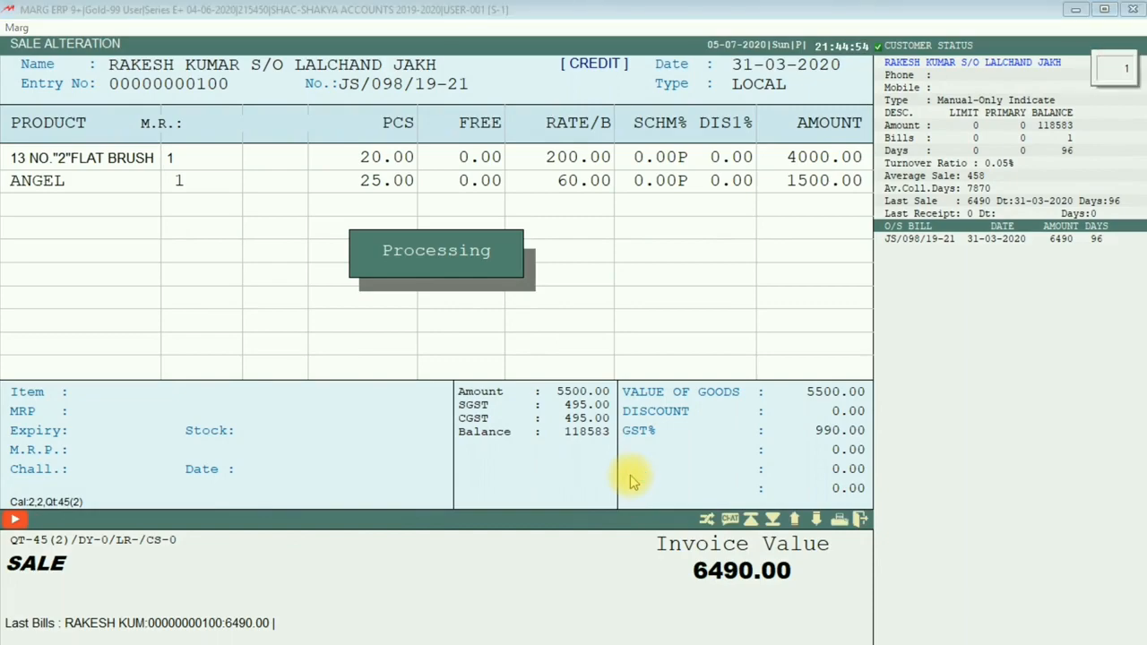
Examine the invoice's header and item table in Word, close the document and return to Marg ERP
{"action": "scroll", "coordinate": [625, 354], "scroll_direction": "up", "scroll_amount": 12}
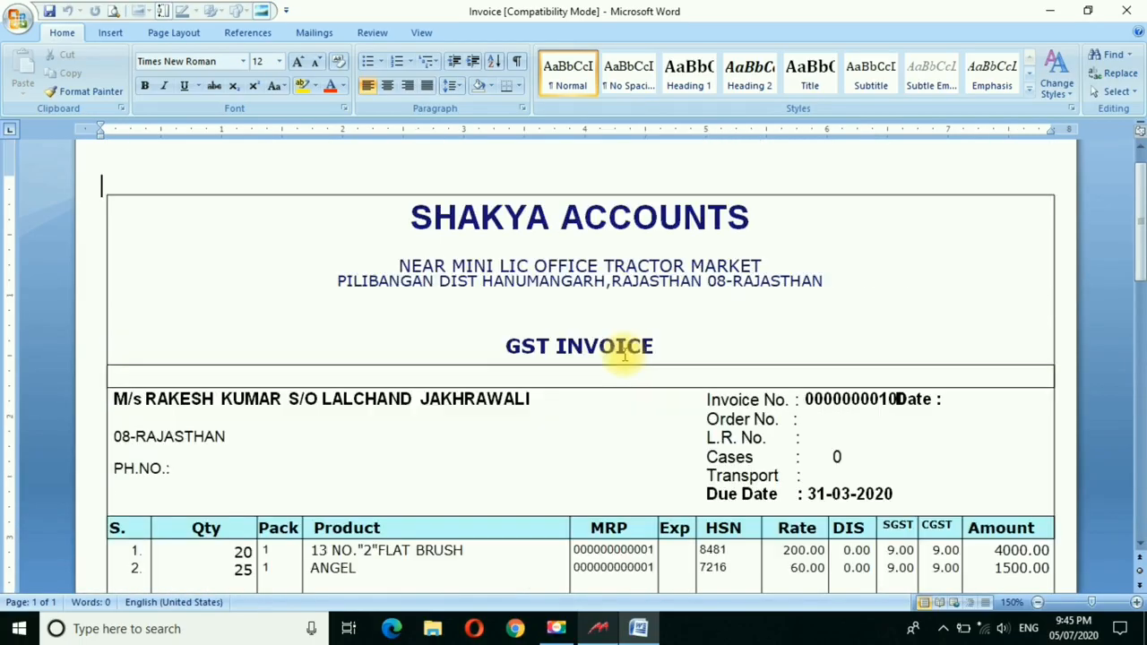
{"action": "scroll", "coordinate": [625, 354], "scroll_direction": "down", "scroll_amount": 3}
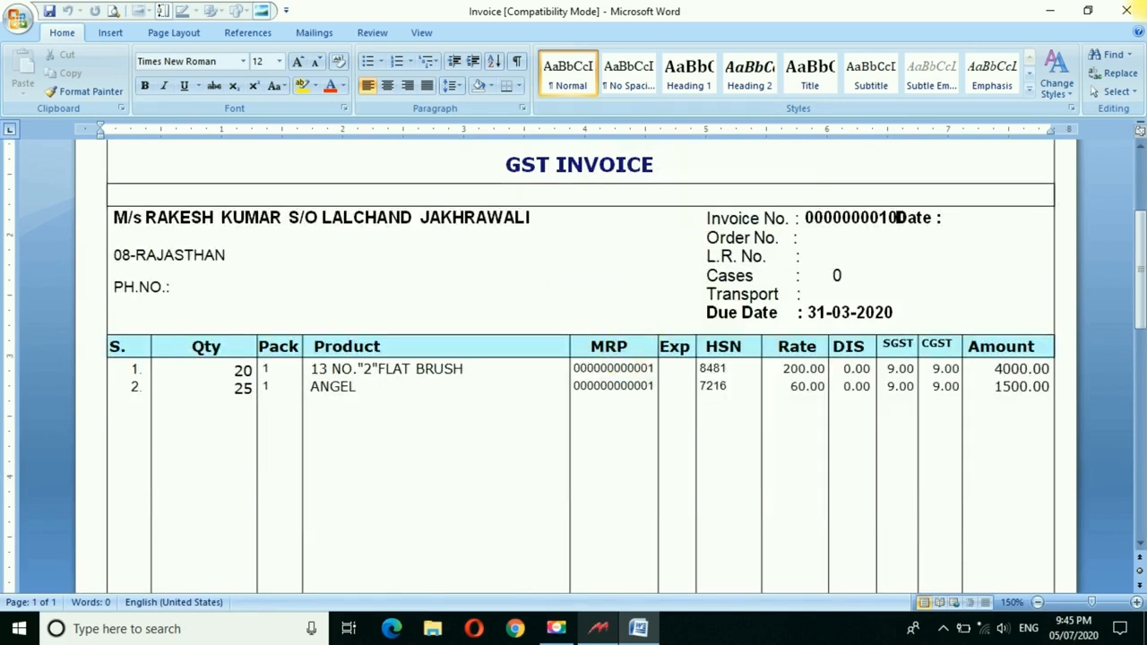
{"action": "key", "text": "alt+F4"}
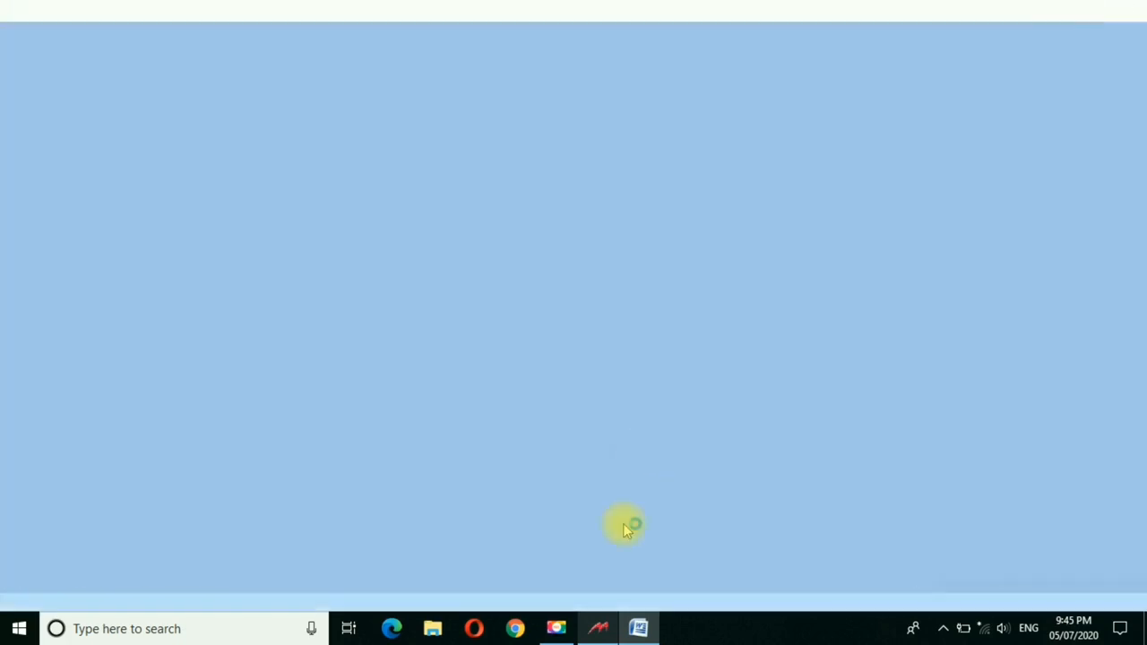
{"action": "left_click", "coordinate": [603, 628]}
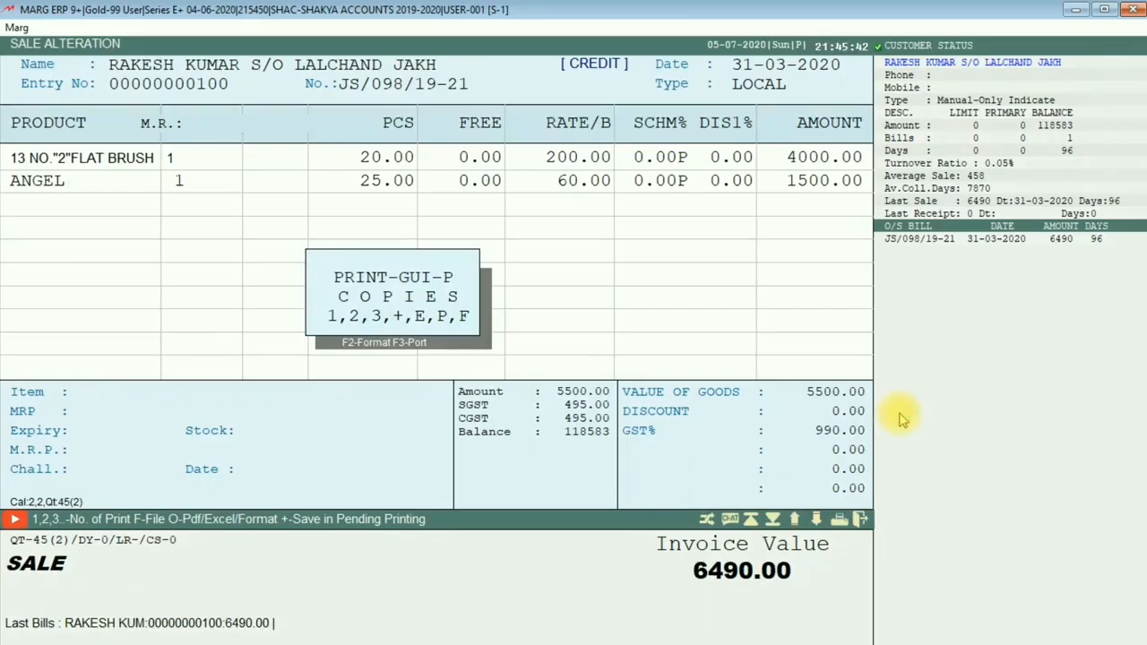
Examine the report format choices for the invoice, including Excel, HTML and RTF
{"action": "key", "text": "f"}
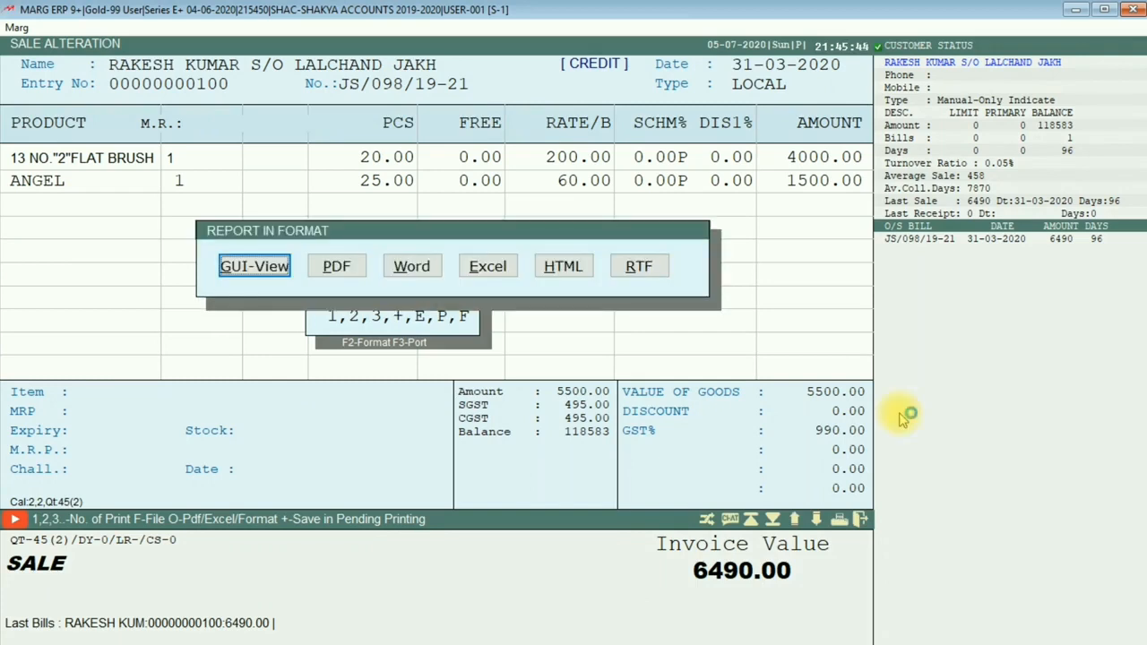
{"action": "key", "text": "Right"}
{"action": "key", "text": "Right"}
{"action": "key", "text": "Right"}
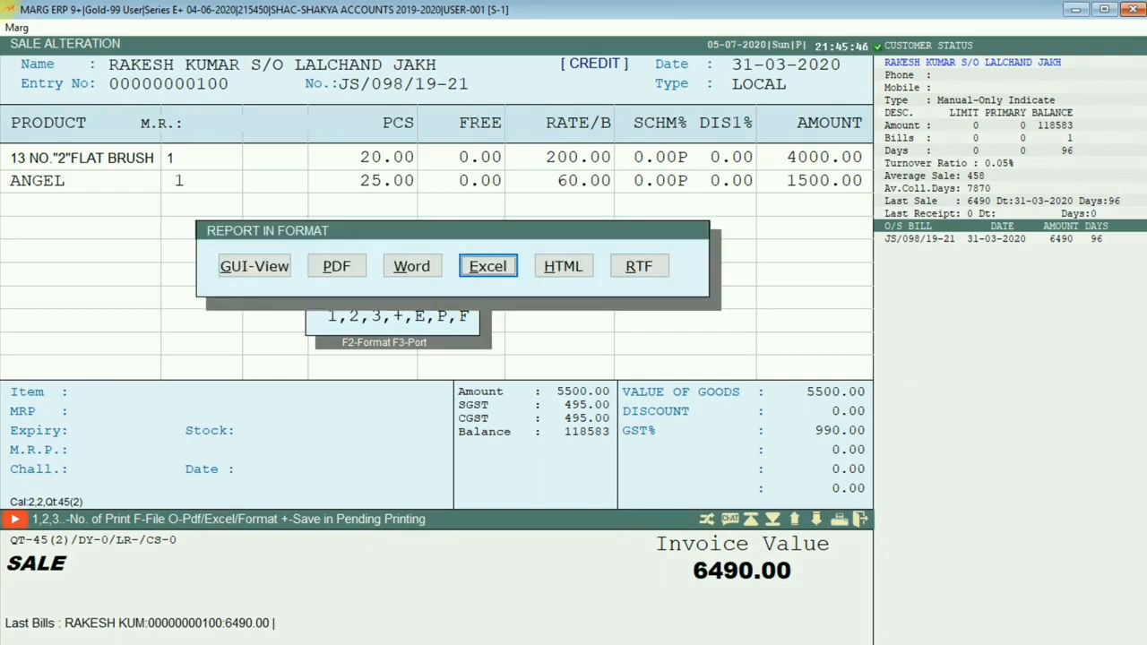
{"action": "key", "text": "Right"}
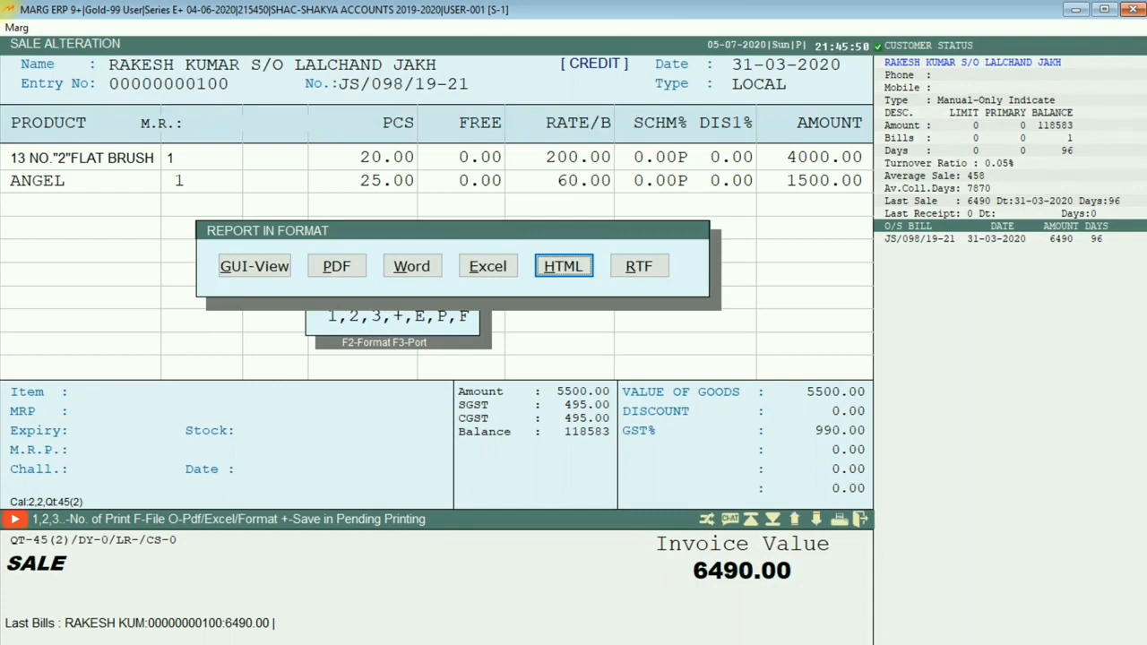
{"action": "key", "text": "Right"}
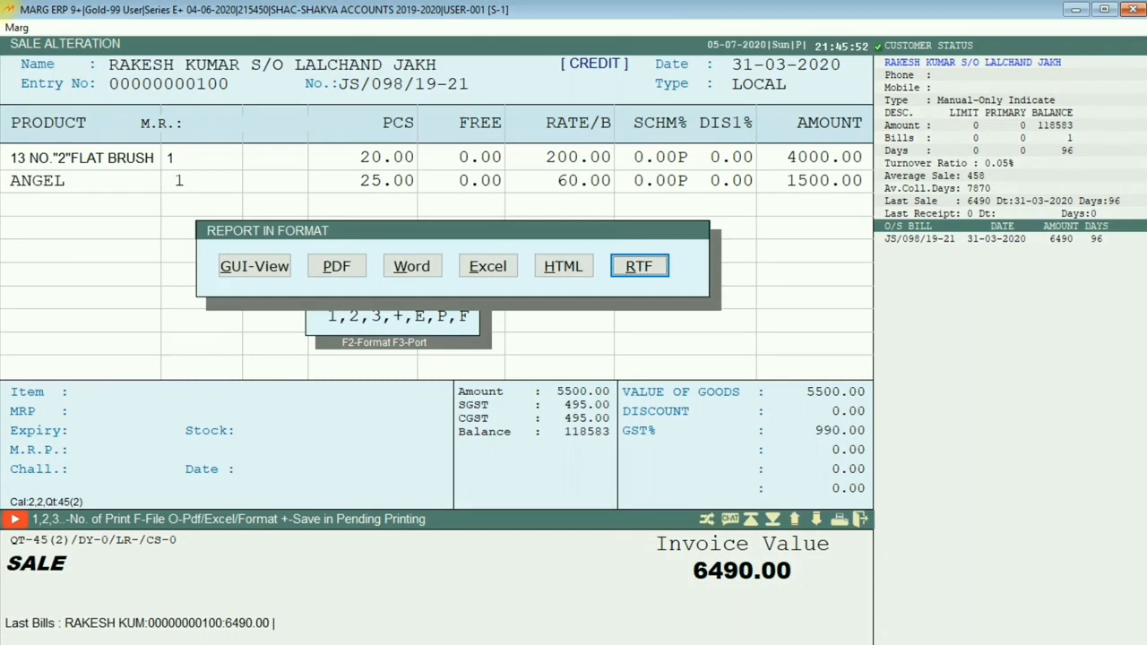
{"action": "key", "text": "Left"}
{"action": "key", "text": "Left"}
{"action": "key", "text": "Left"}
{"action": "key", "text": "Left"}
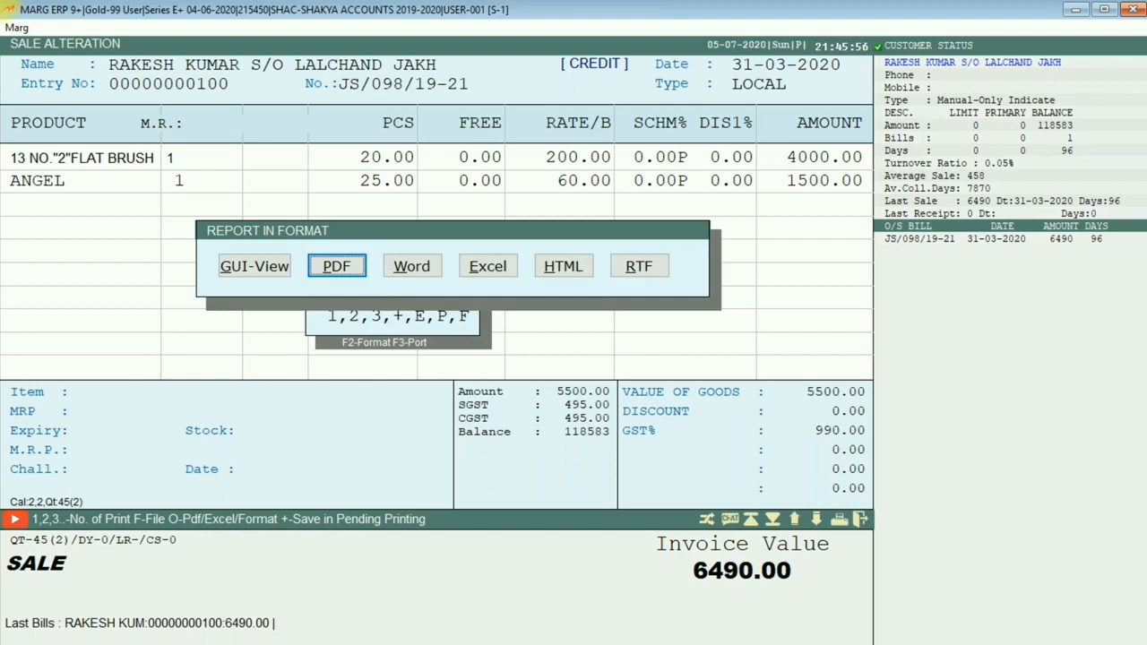
{"action": "key", "text": "Right"}
{"action": "key", "text": "Right"}
{"action": "key", "text": "Right"}
{"action": "key", "text": "Right"}
{"action": "key", "text": "Right"}
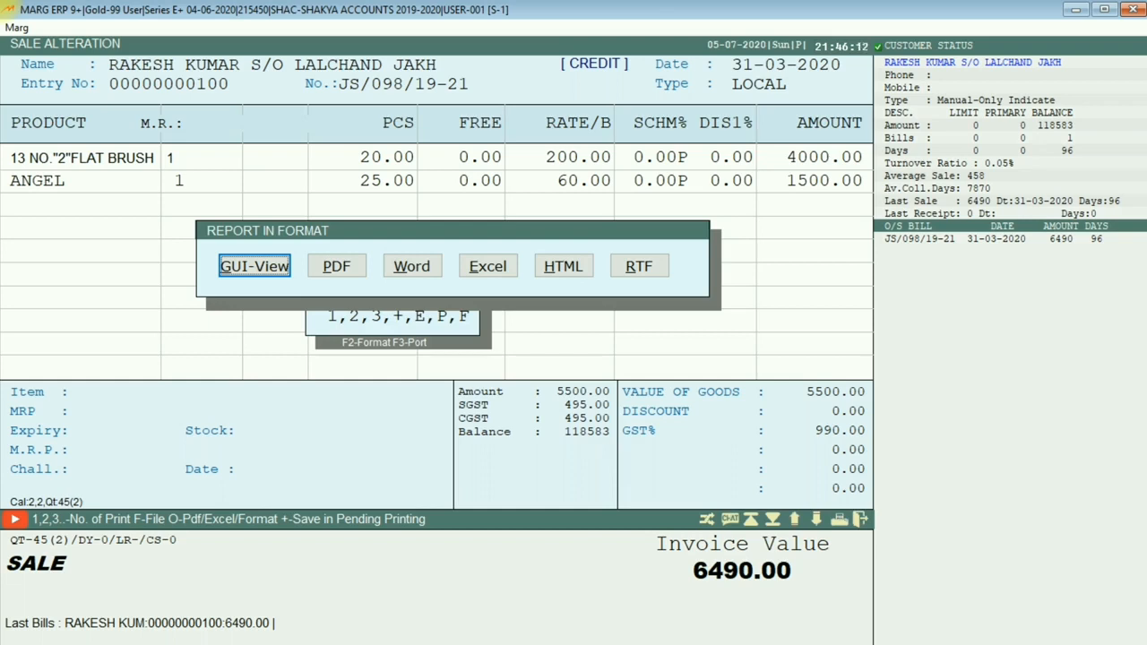
Open the invoice in GUI-View and print it on the Canon MF3010
{"action": "key", "text": "Return"}
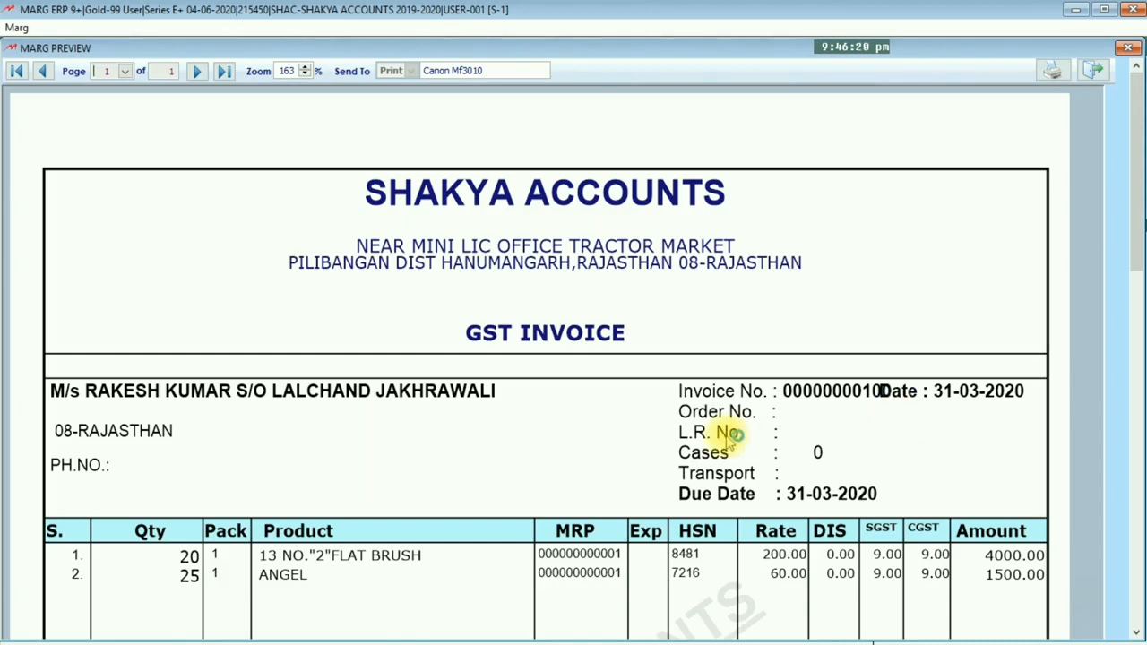
{"action": "left_click", "coordinate": [1050, 75]}
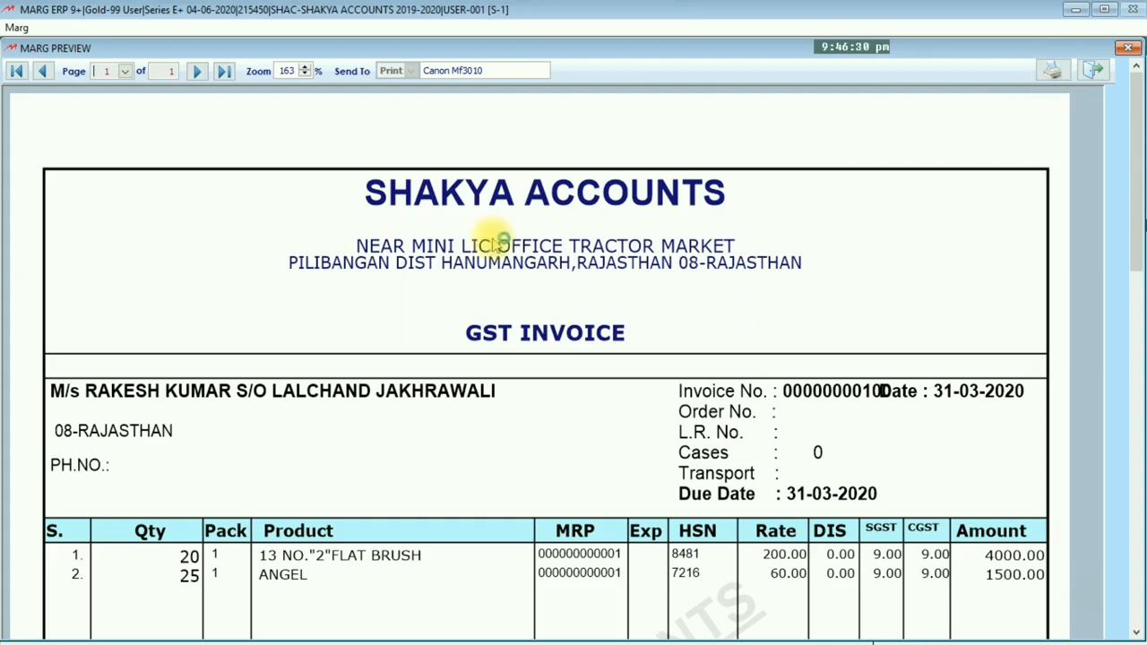
{"action": "scroll", "coordinate": [415, 296], "scroll_direction": "down", "scroll_amount": 5}
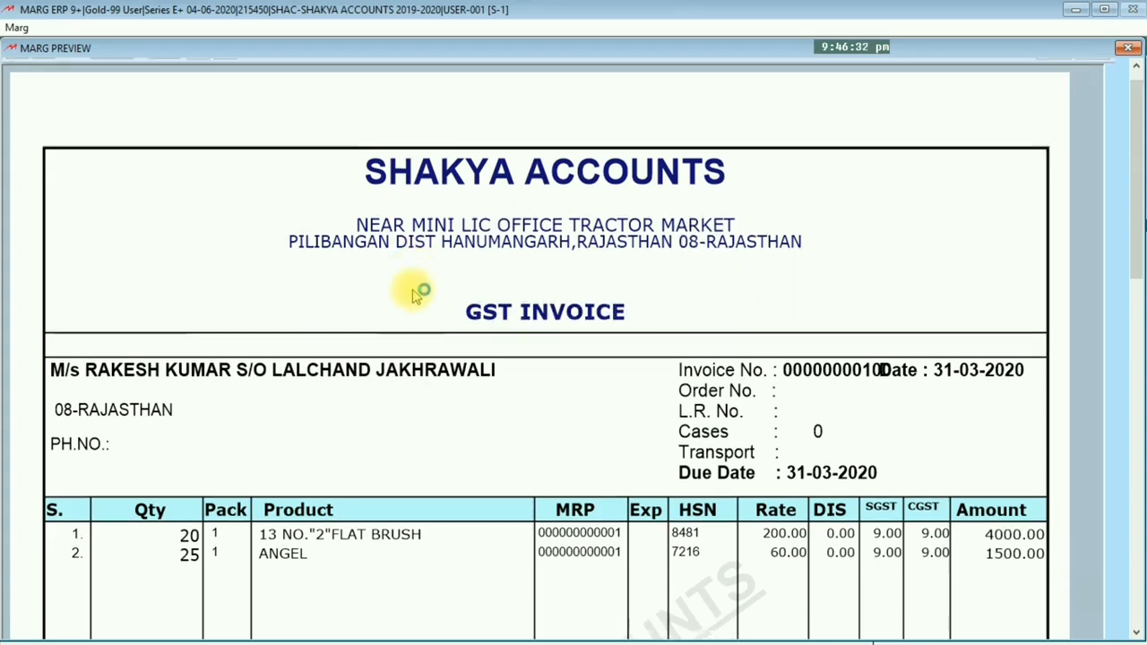
{"action": "scroll", "coordinate": [403, 301], "scroll_direction": "down", "scroll_amount": 1}
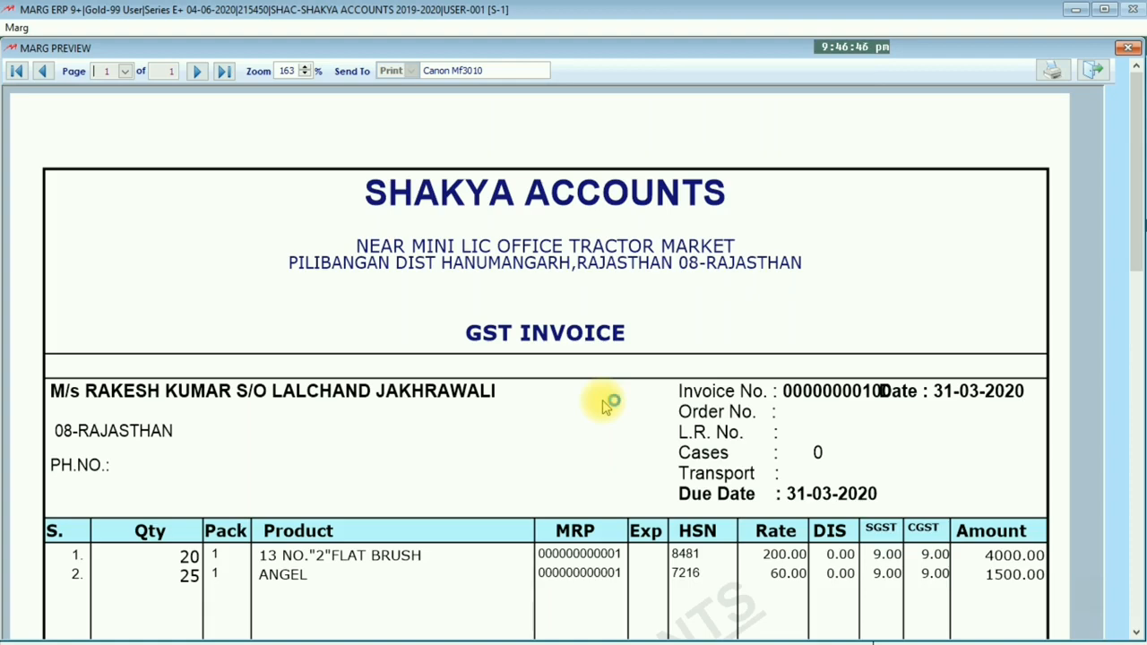
Close the invoice preview and exit the sale voucher and Day Book to the main screen
{"action": "key", "text": "Escape"}
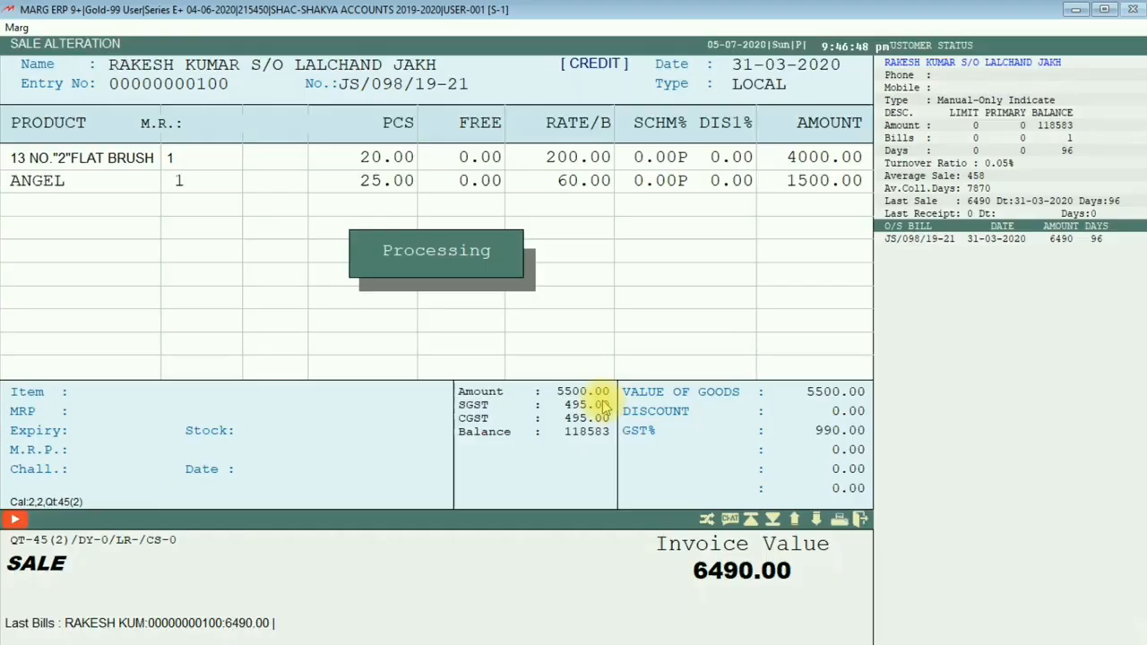
{"action": "key", "text": "Escape"}
{"action": "key", "text": "Escape"}
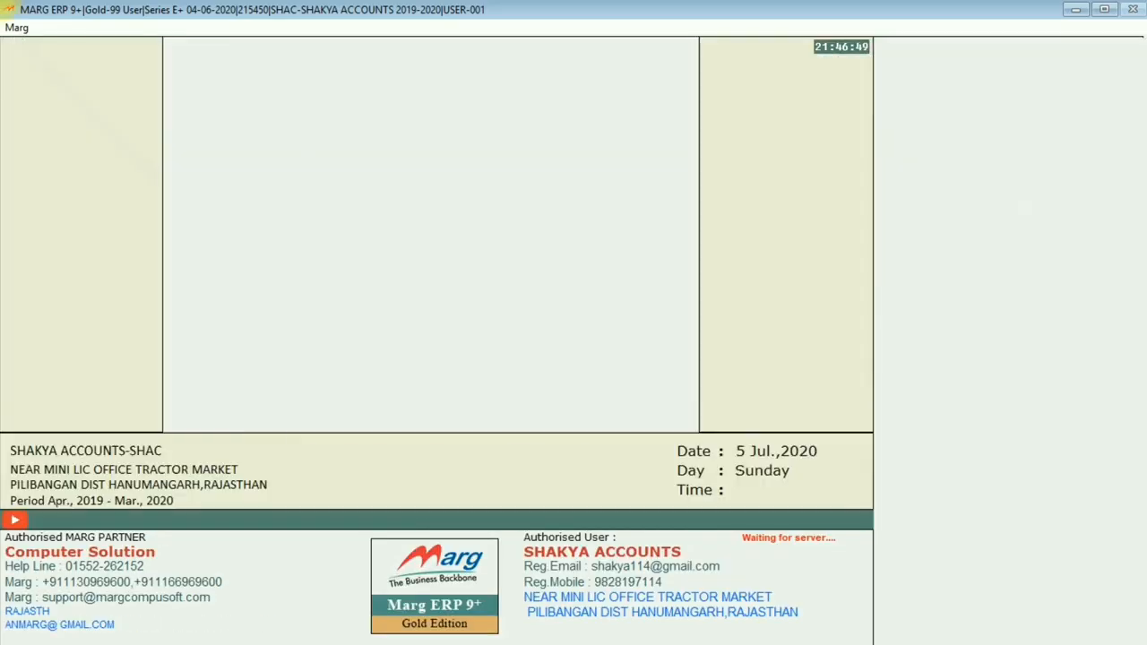